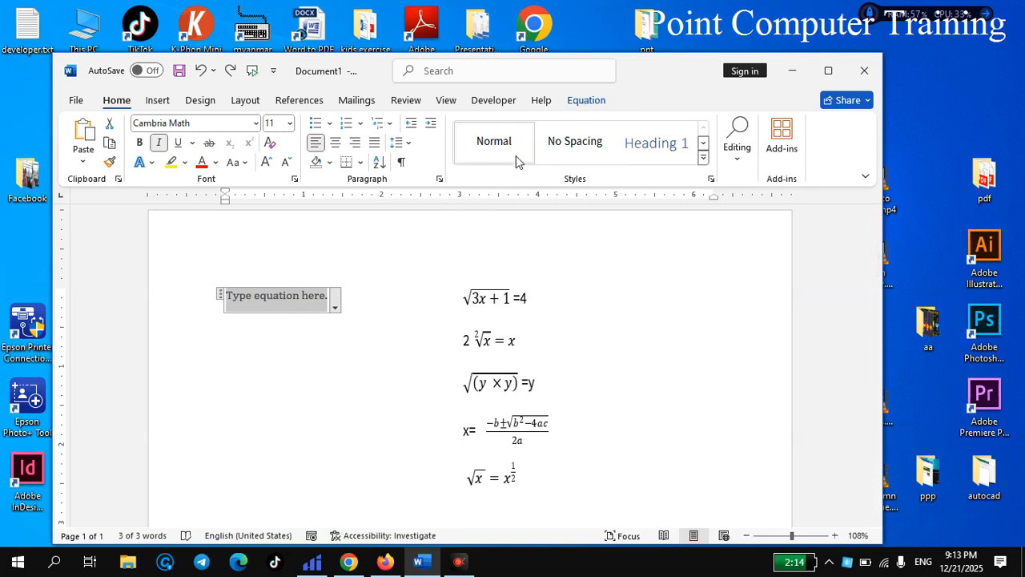
Insert a plain square root into the empty equation and enter 3x + 1 under it.
left_click(586, 101)
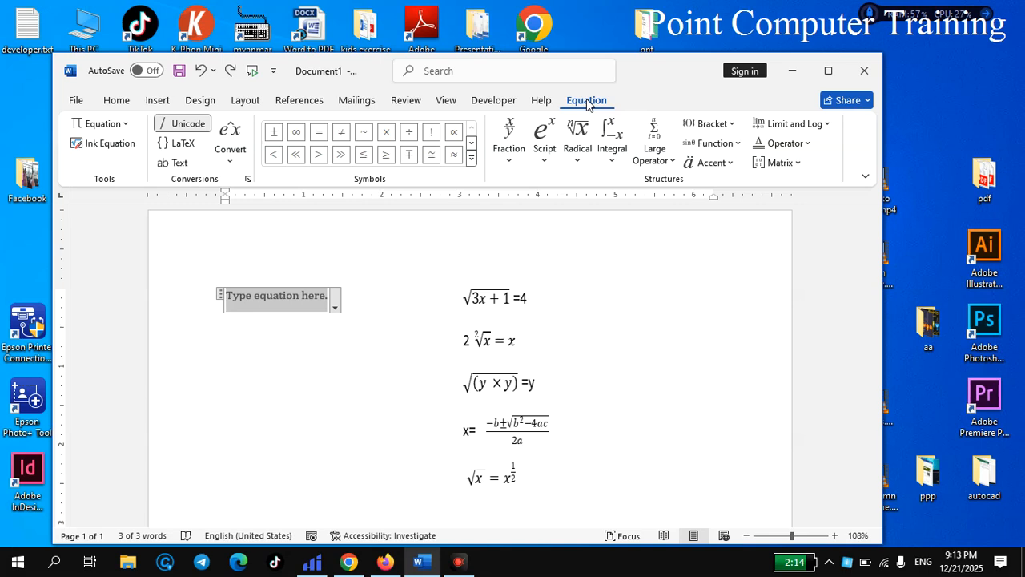
left_click(578, 163)
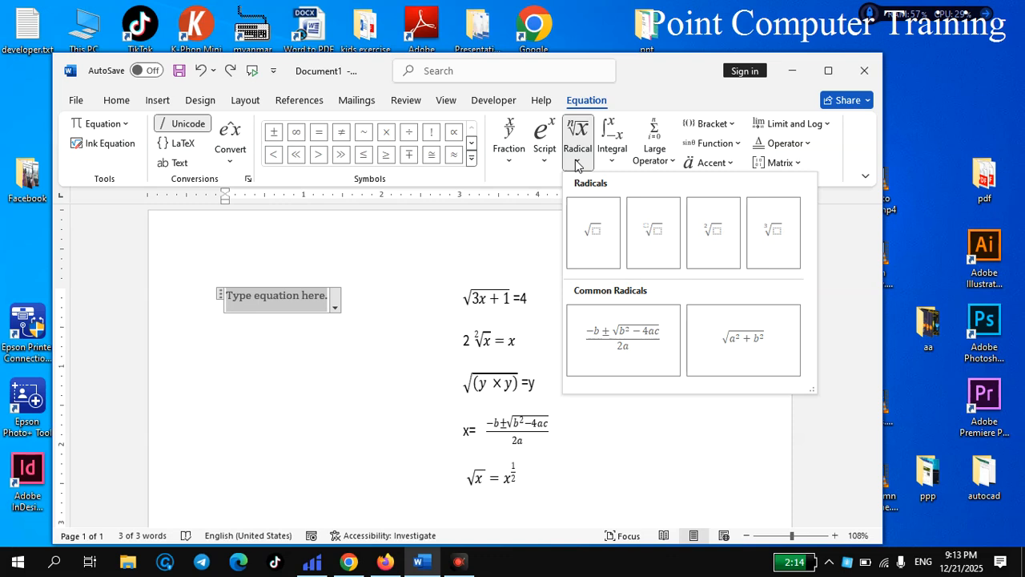
left_click(594, 233)
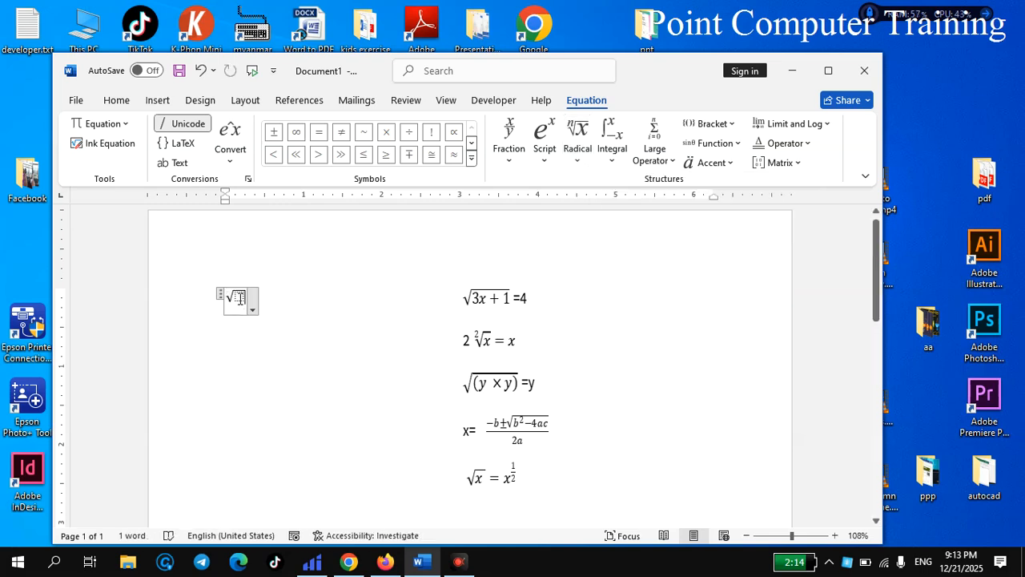
left_click(239, 298)
type("3x")
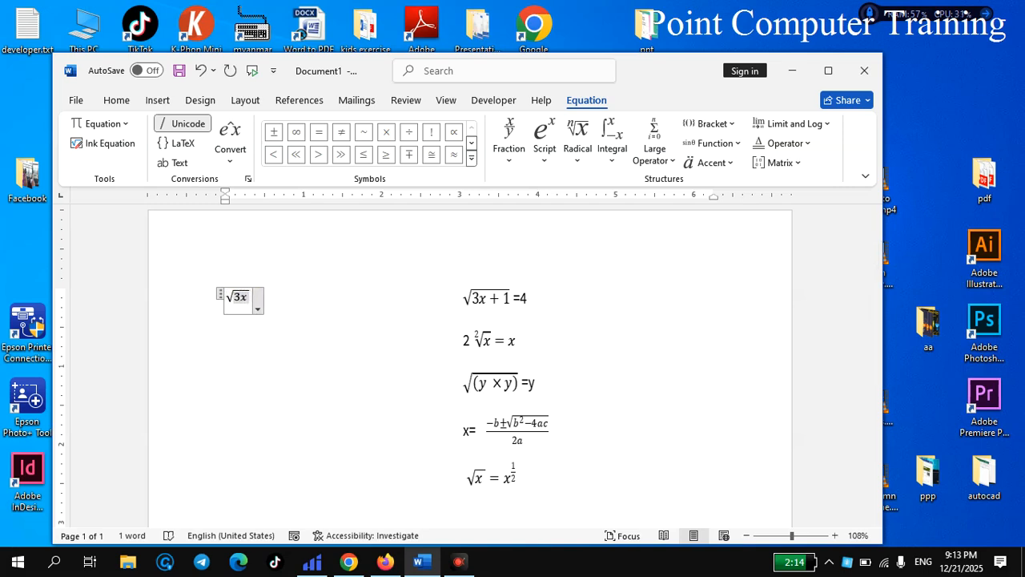
type(" +")
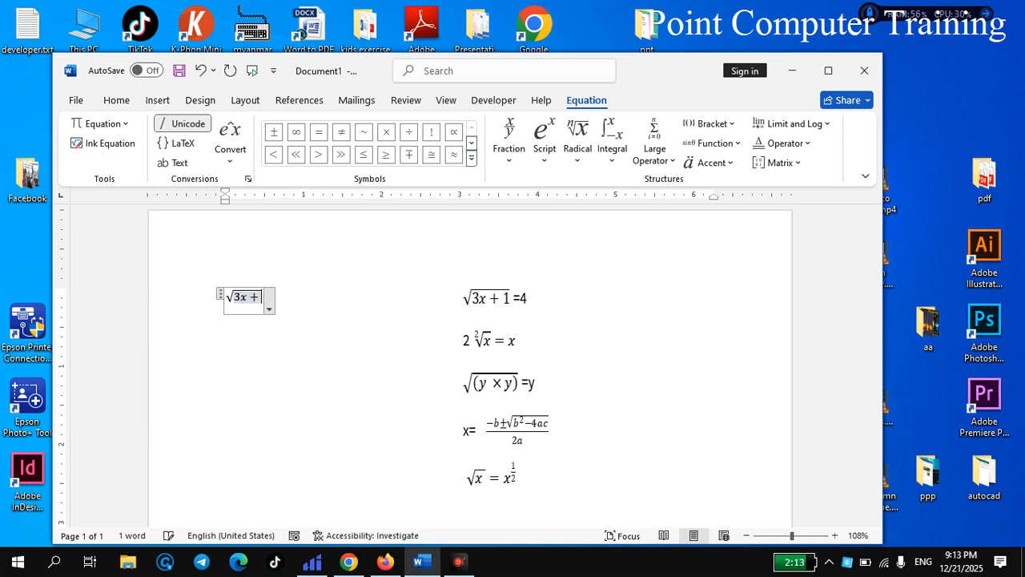
type(" 1")
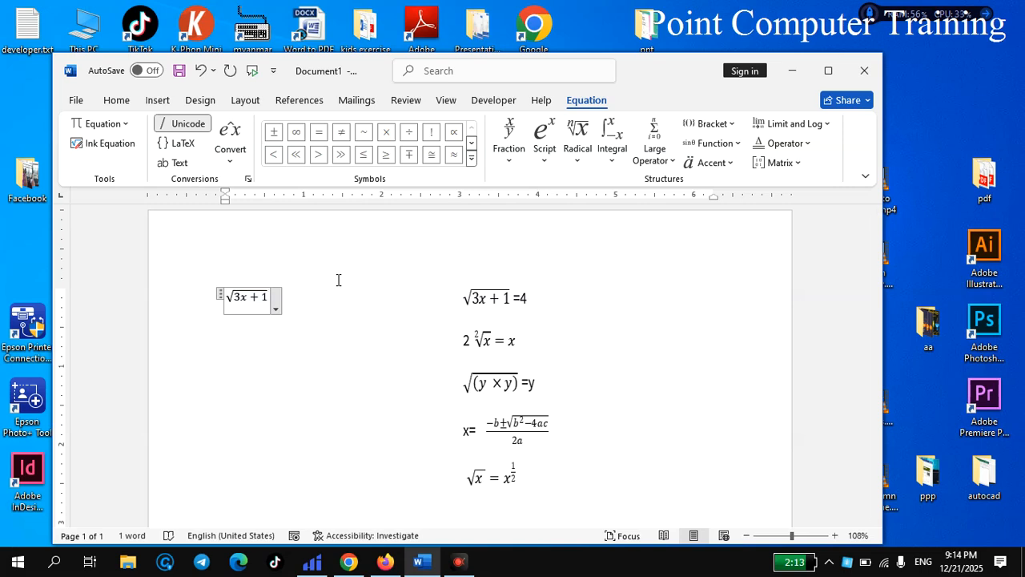
Add =4 as text after the square root of 3x + 1 and start a new line.
left_click(317, 305)
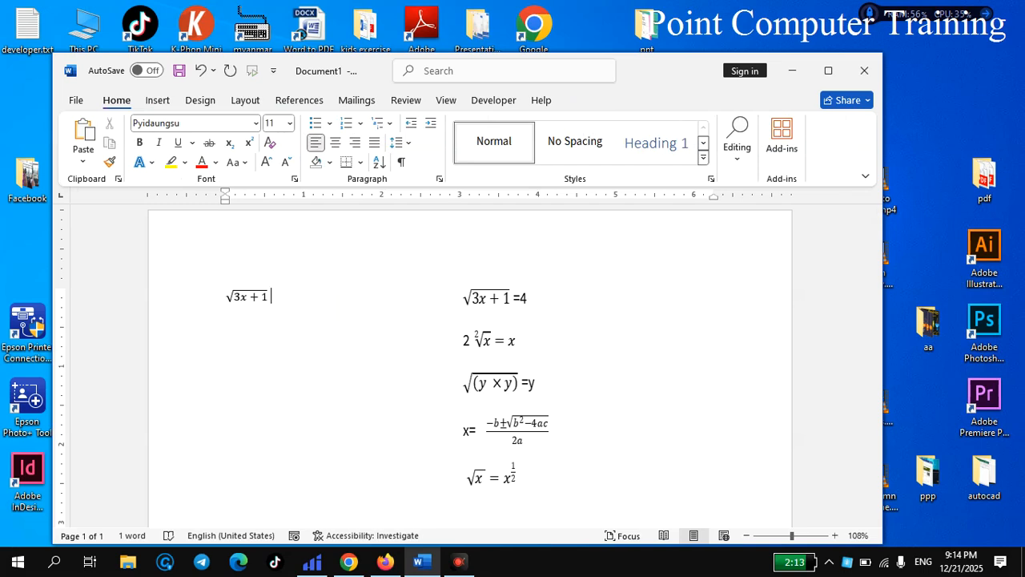
type("=4")
key("Return")
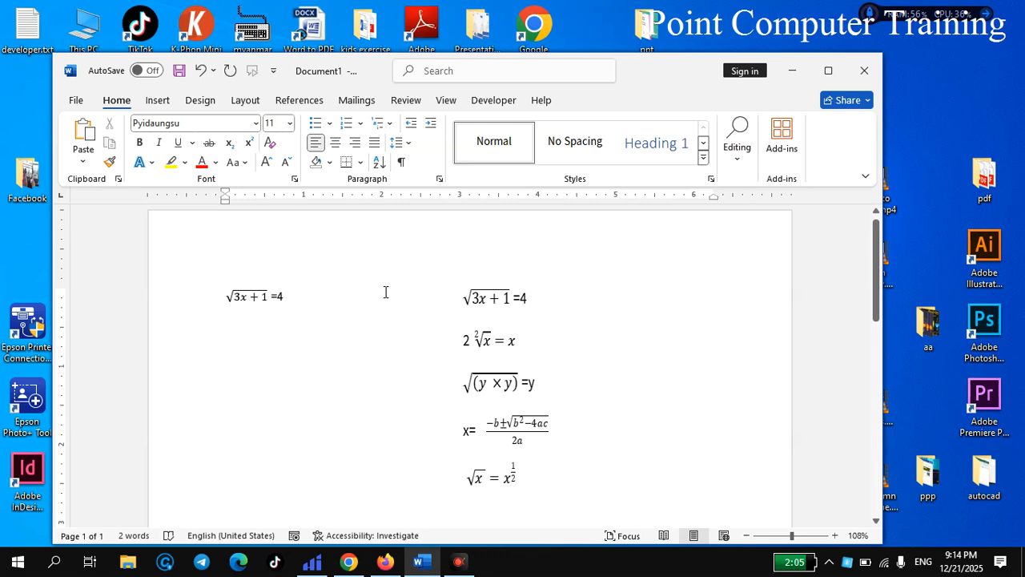
Insert a new equation on the second line containing a radical with degree 2.
left_click(157, 101)
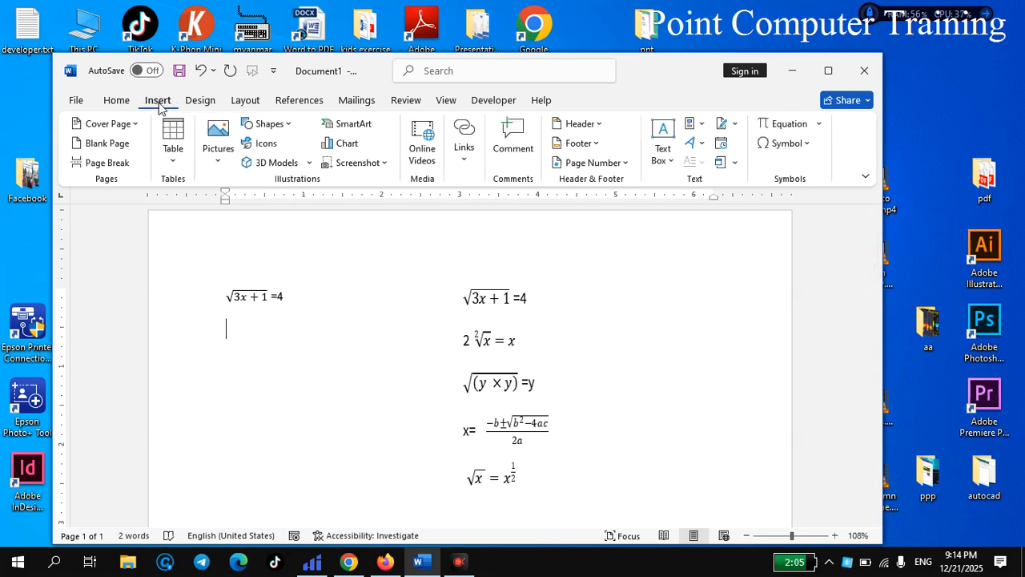
left_click(819, 124)
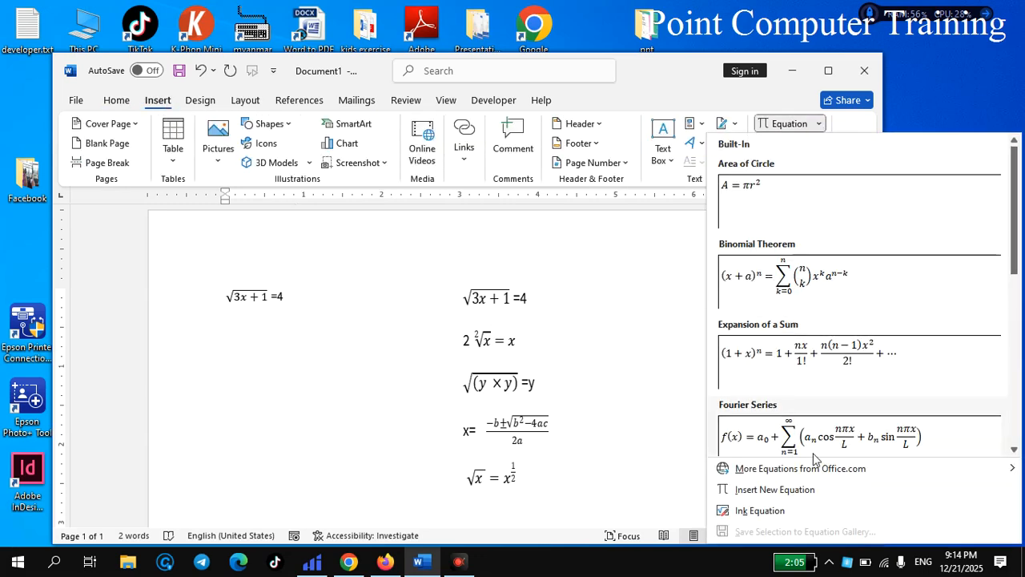
left_click(790, 496)
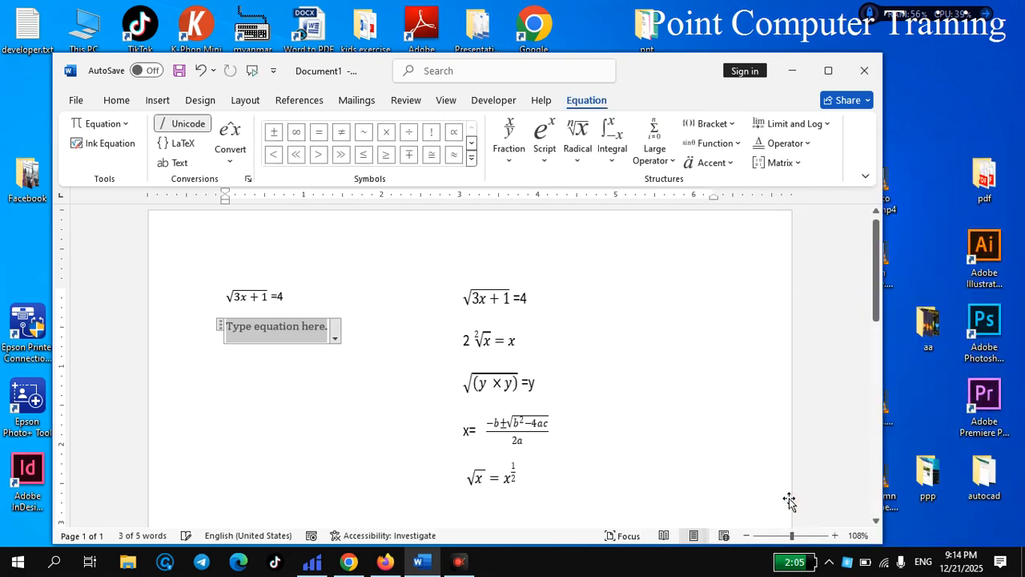
left_click(578, 160)
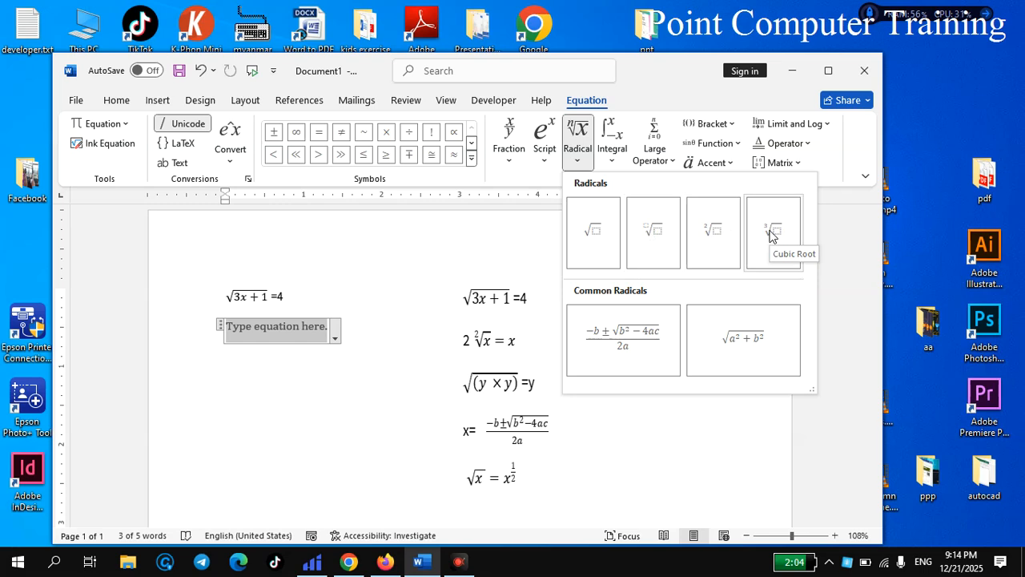
left_click(715, 232)
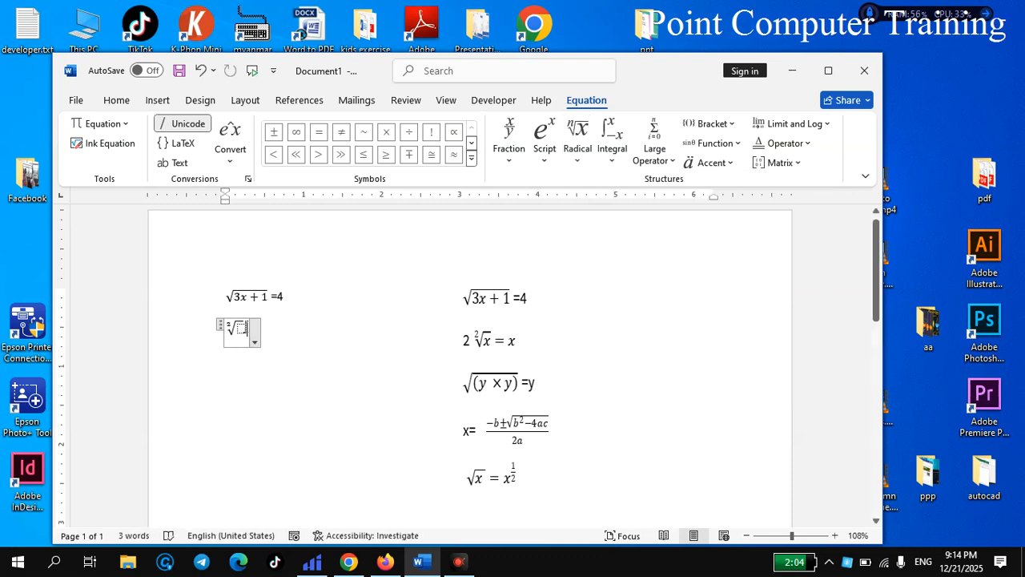
Enter x under the degree-2 radical and complete the equation with = x after the root.
left_click(241, 329)
type("x")
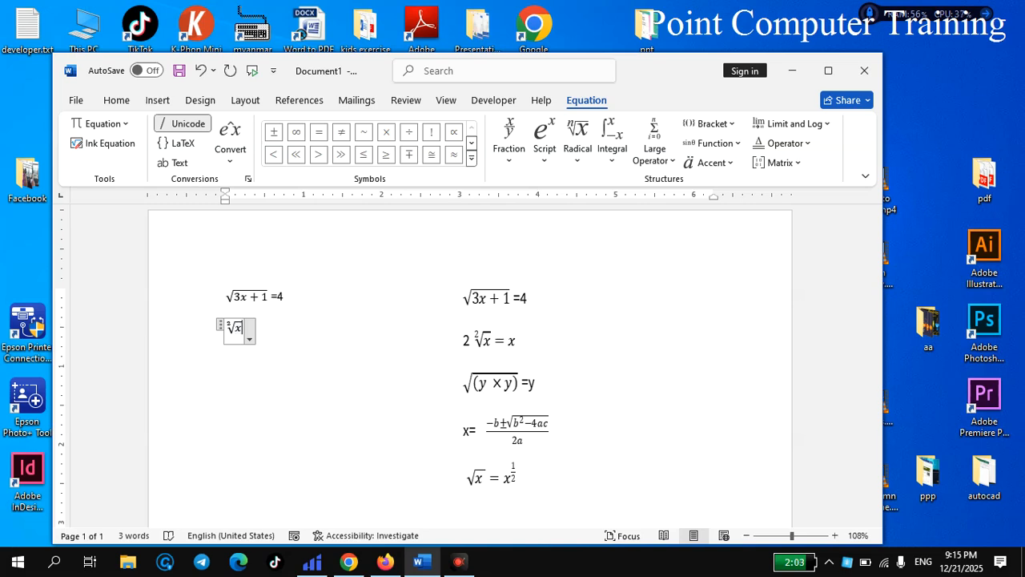
key("Right")
type("=")
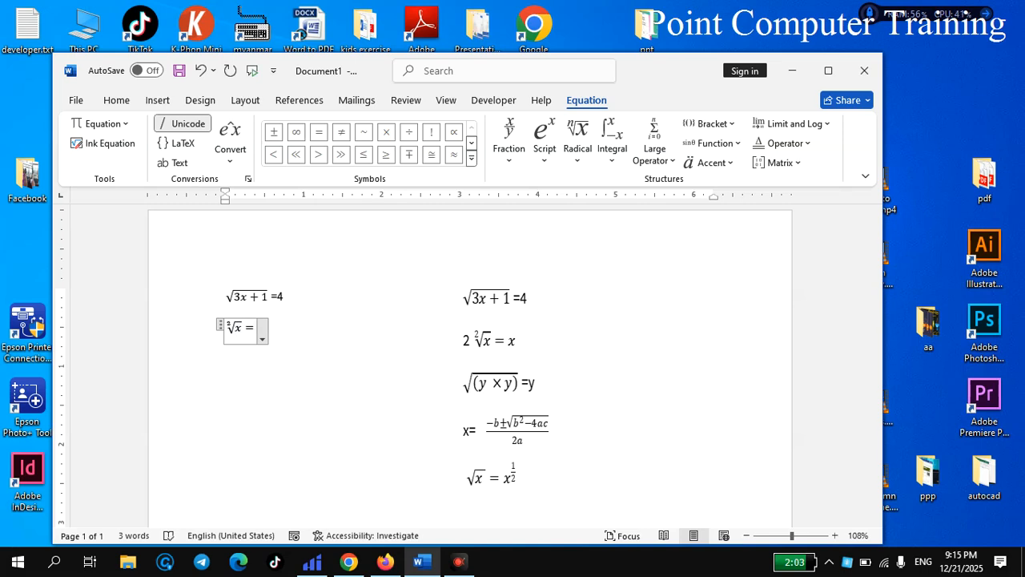
type("x")
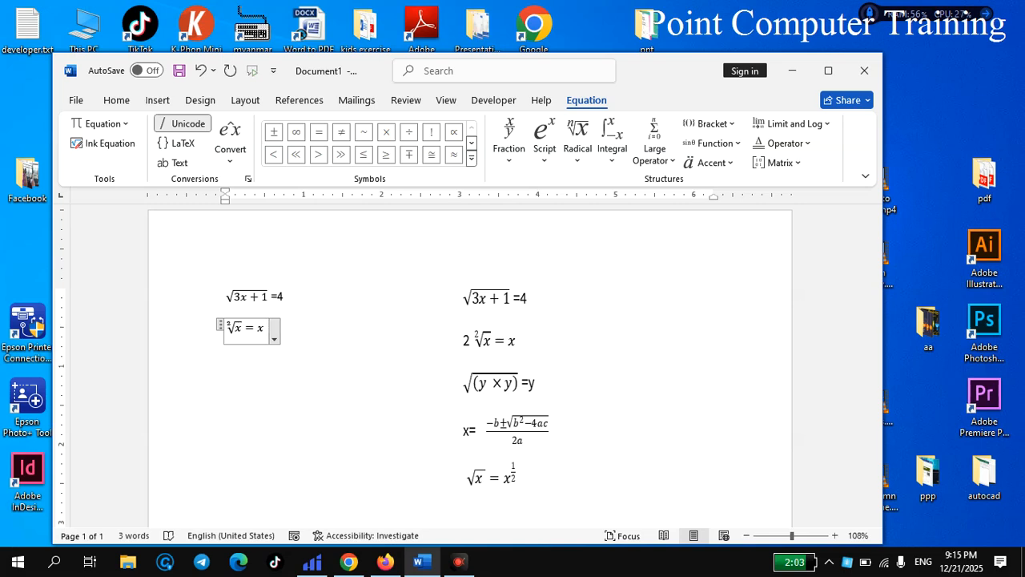
key("Right")
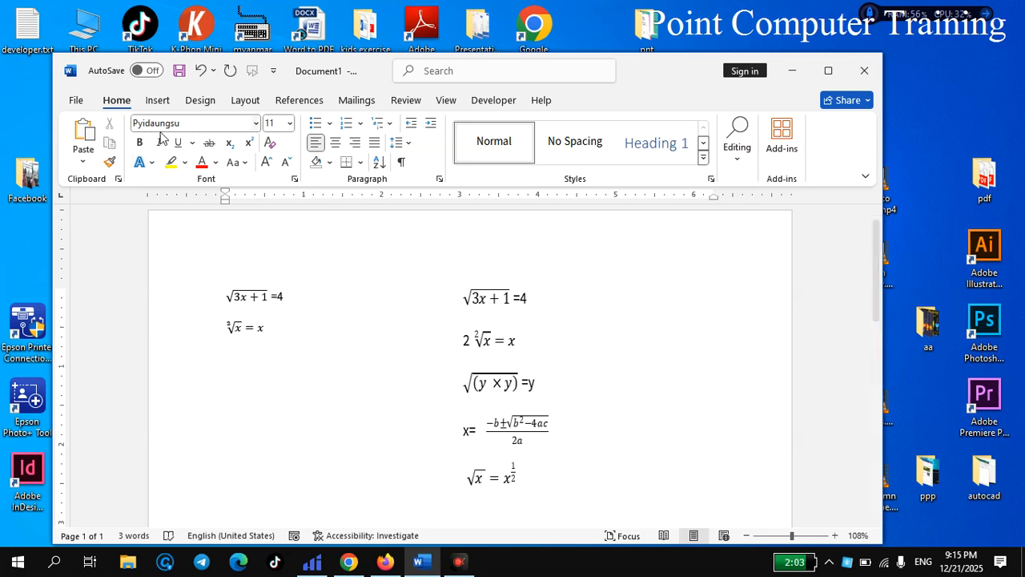
Copy the first line's square root equation and paste it on a new line below the second equation.
left_click(250, 299)
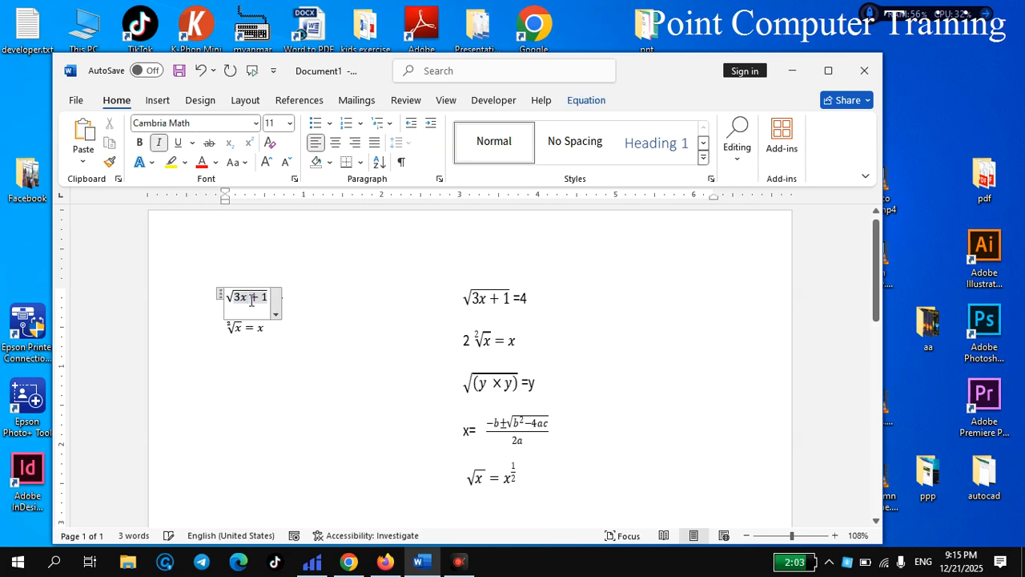
left_click(220, 294)
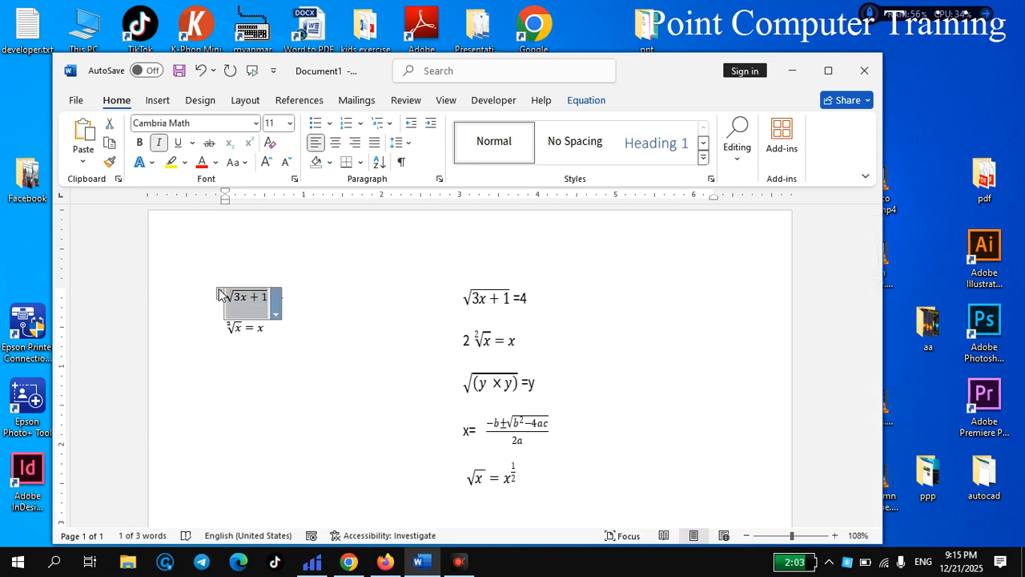
left_click(109, 144)
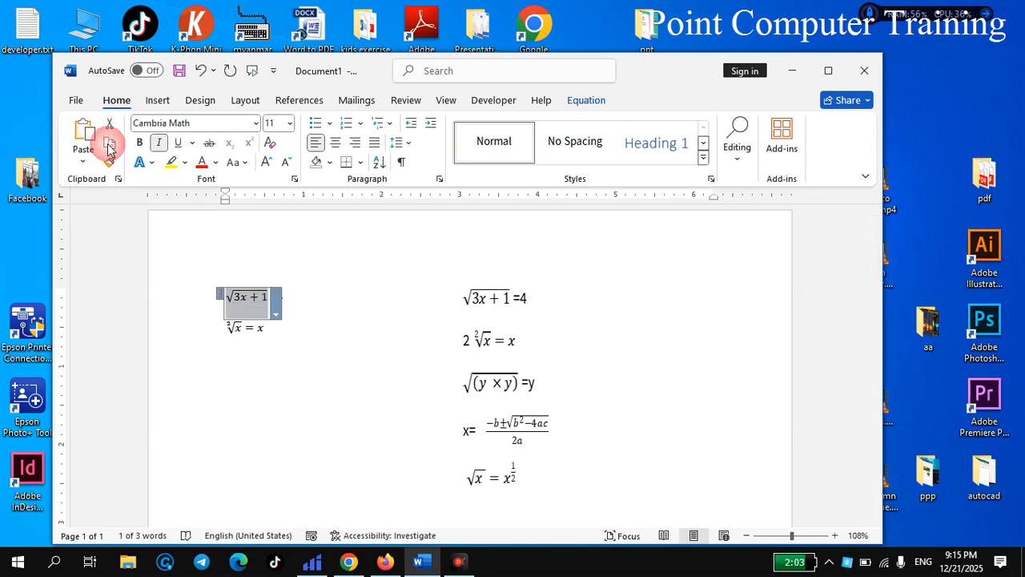
left_click(279, 337)
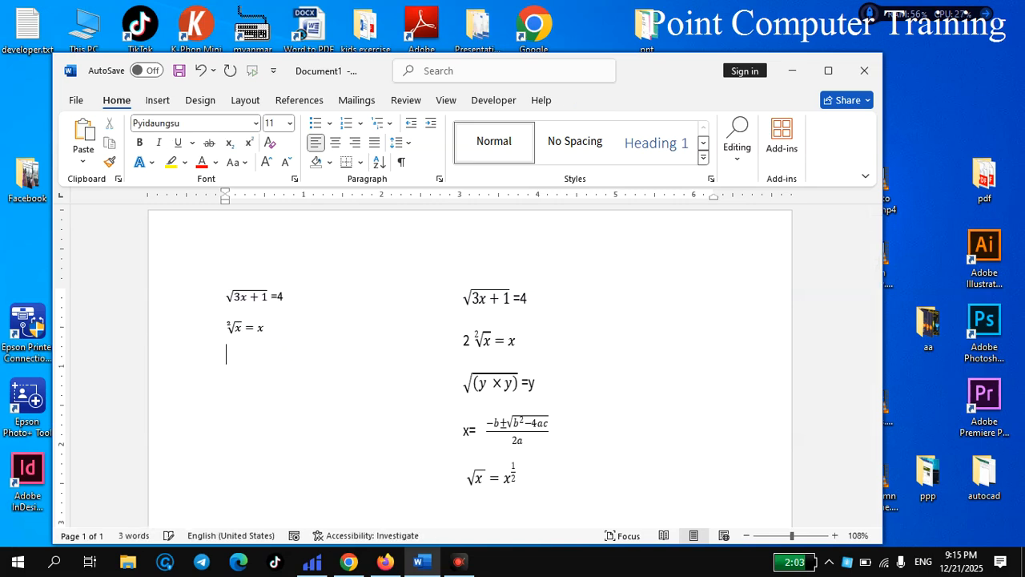
key("Return")
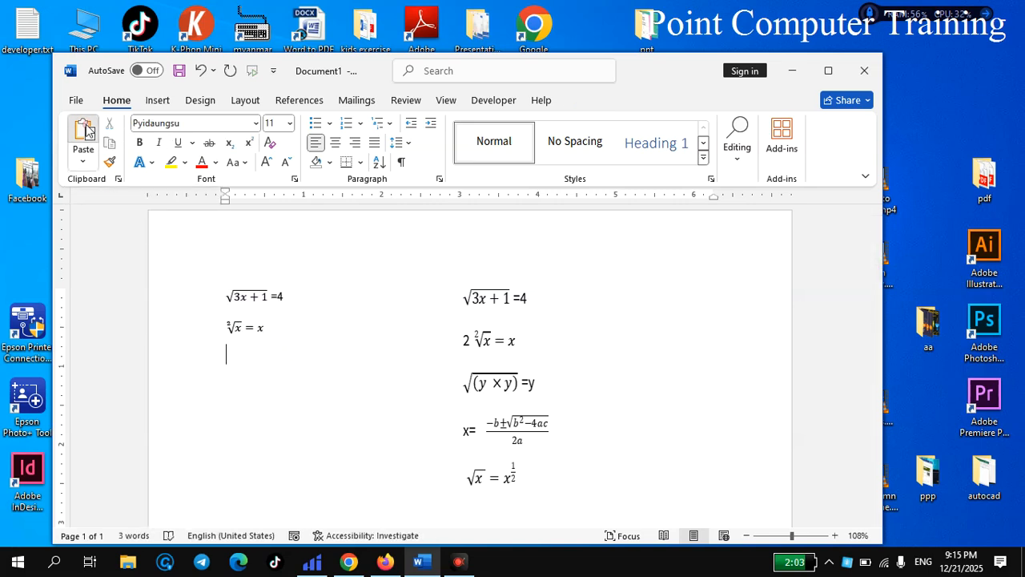
left_click(83, 130)
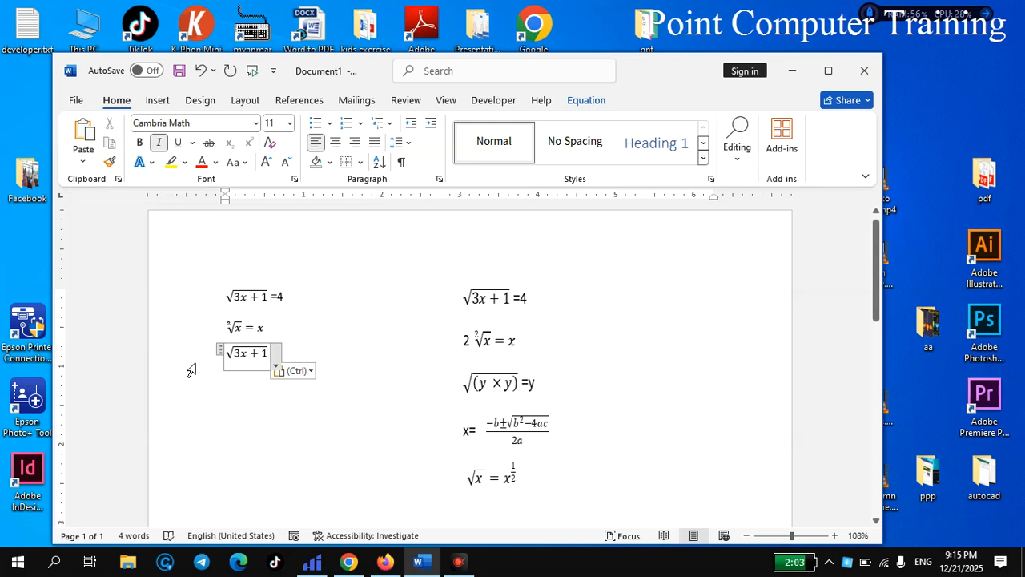
Replace the 3x + 1 under the pasted square root with an opening parenthesis and y.
double_click(240, 358)
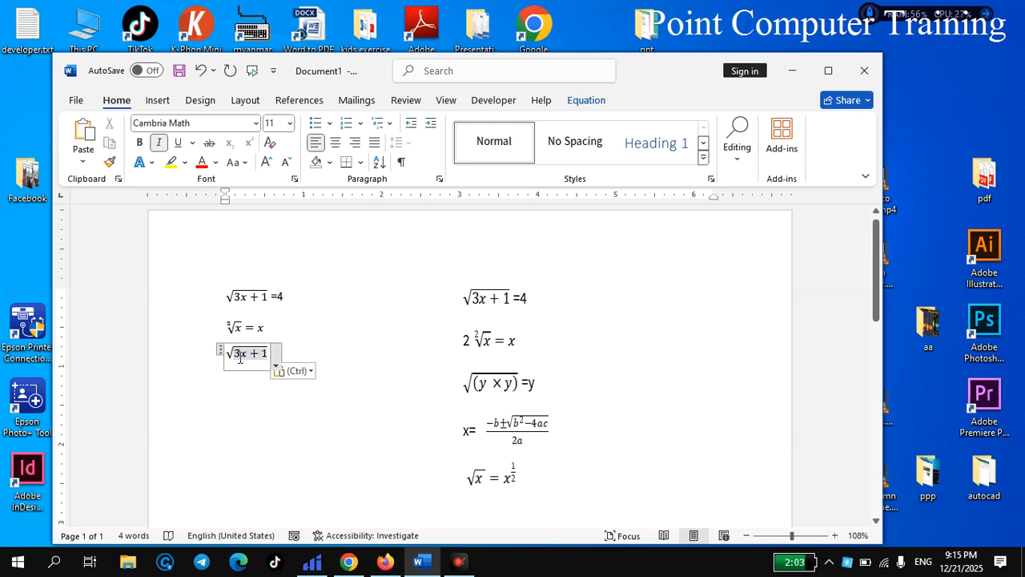
left_click(243, 355)
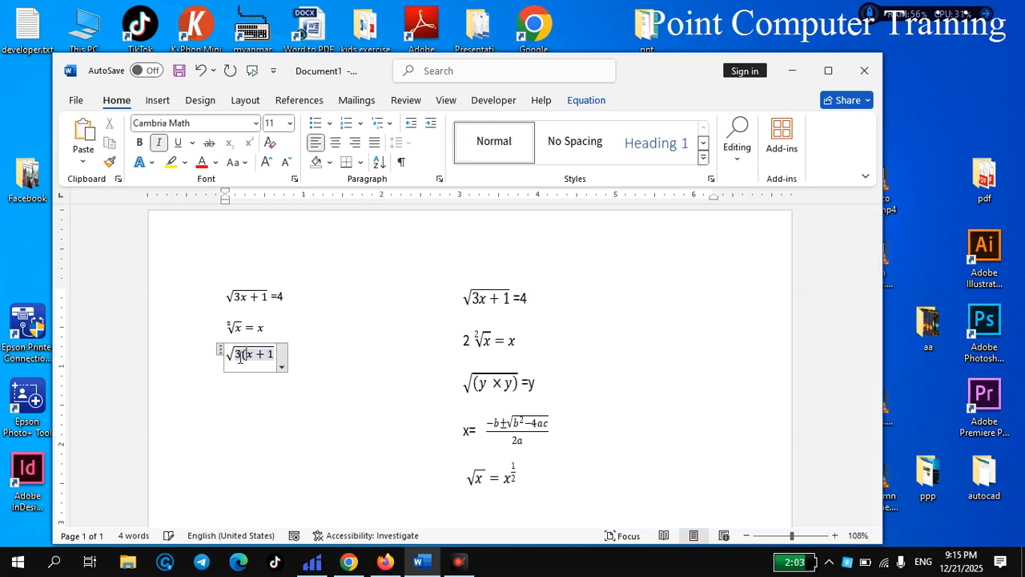
key("BackSpace")
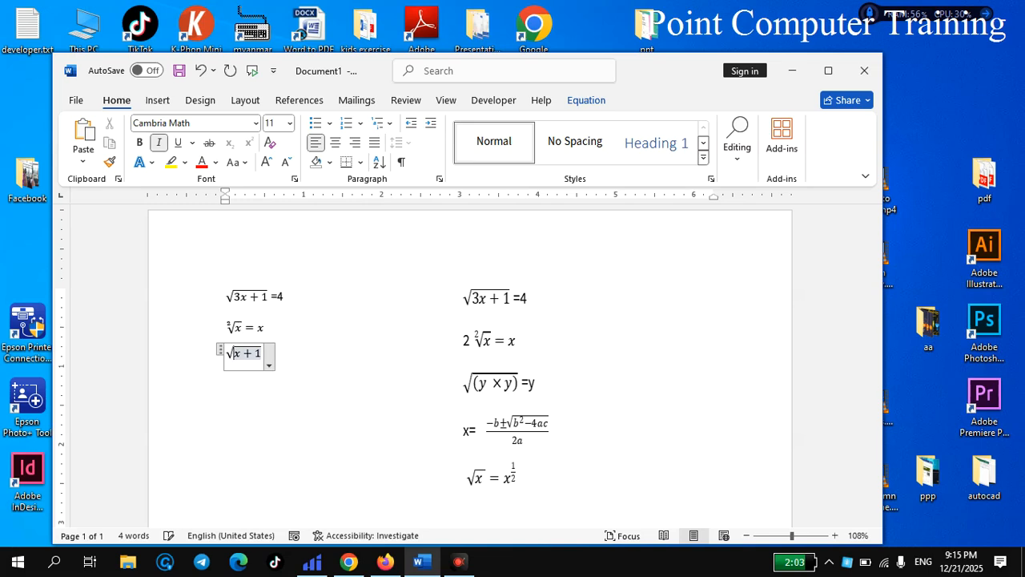
type("(")
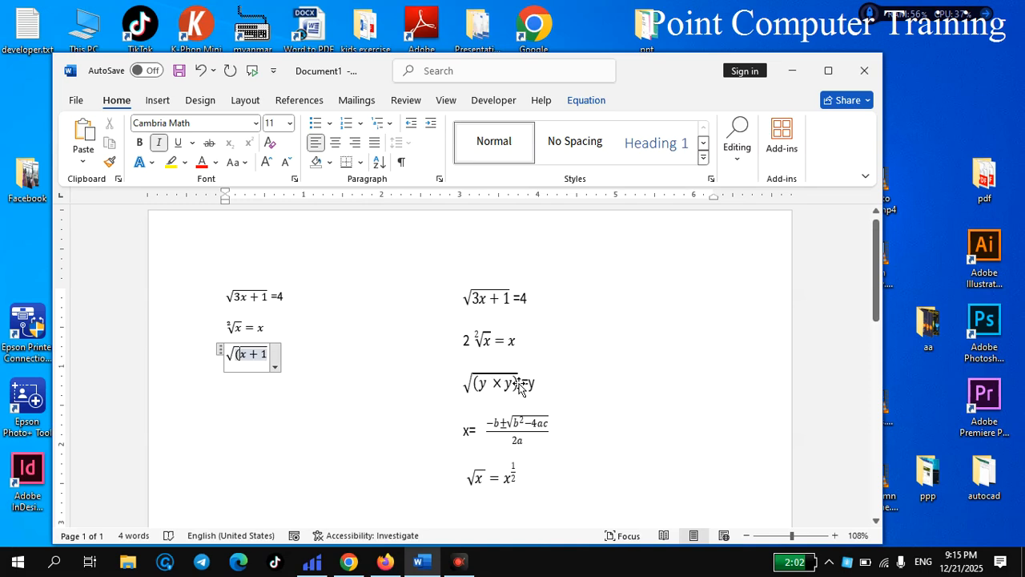
key("BackSpace")
key("BackSpace")
key("BackSpace")
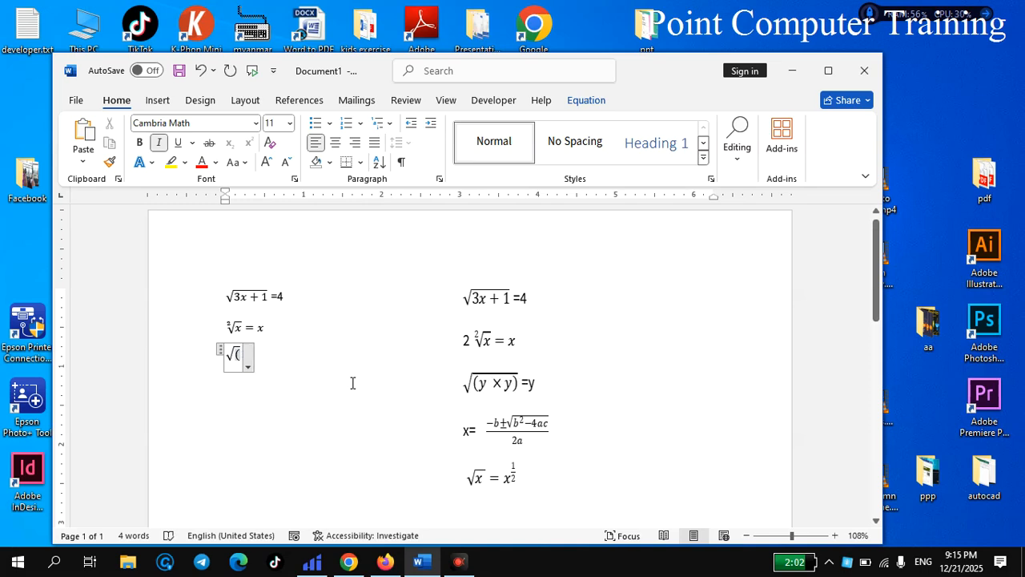
type("y")
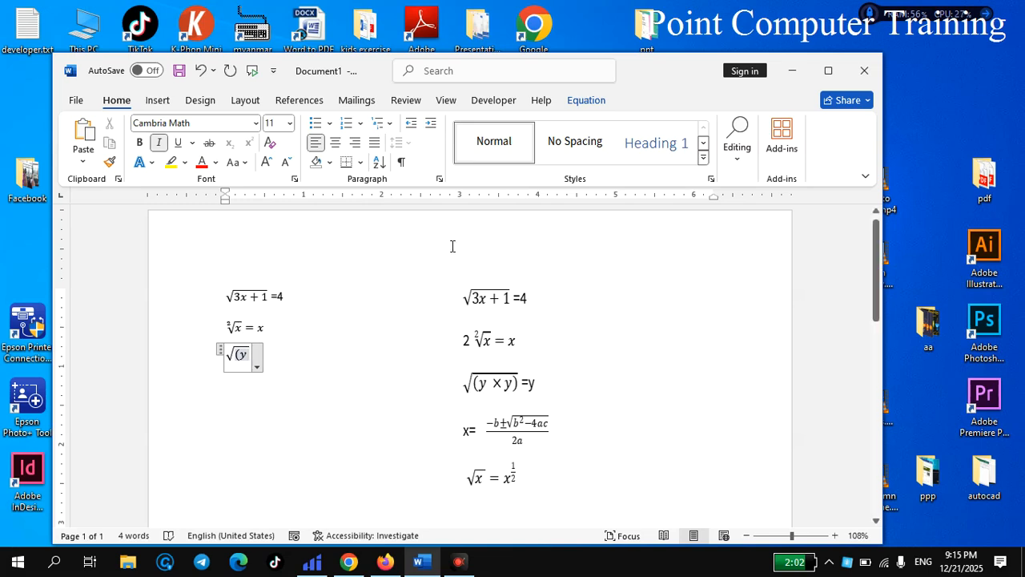
Complete the radicand with a multiplication sign, y and a closing parenthesis, and add = y as text after the root.
left_click(601, 101)
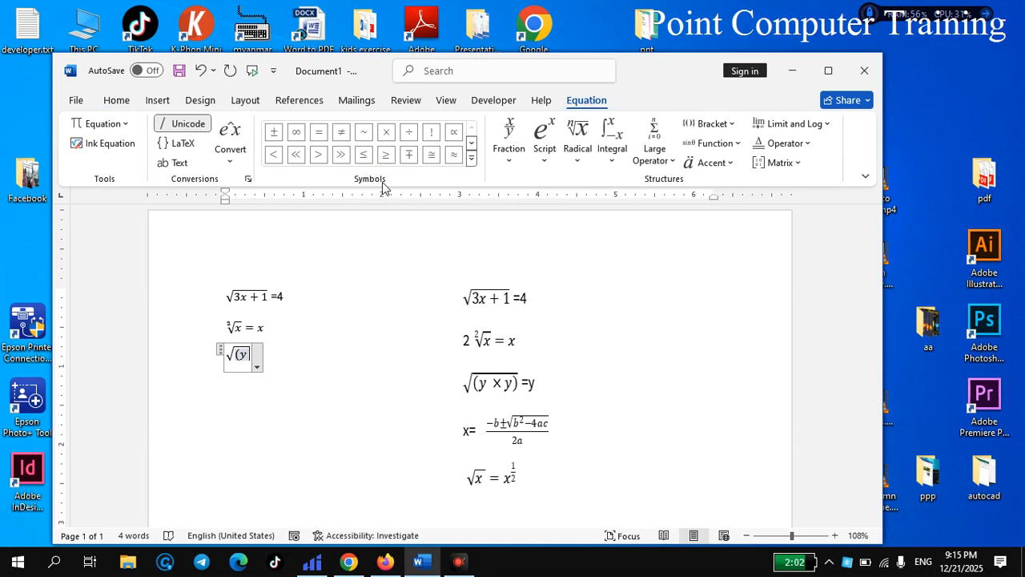
left_click(387, 138)
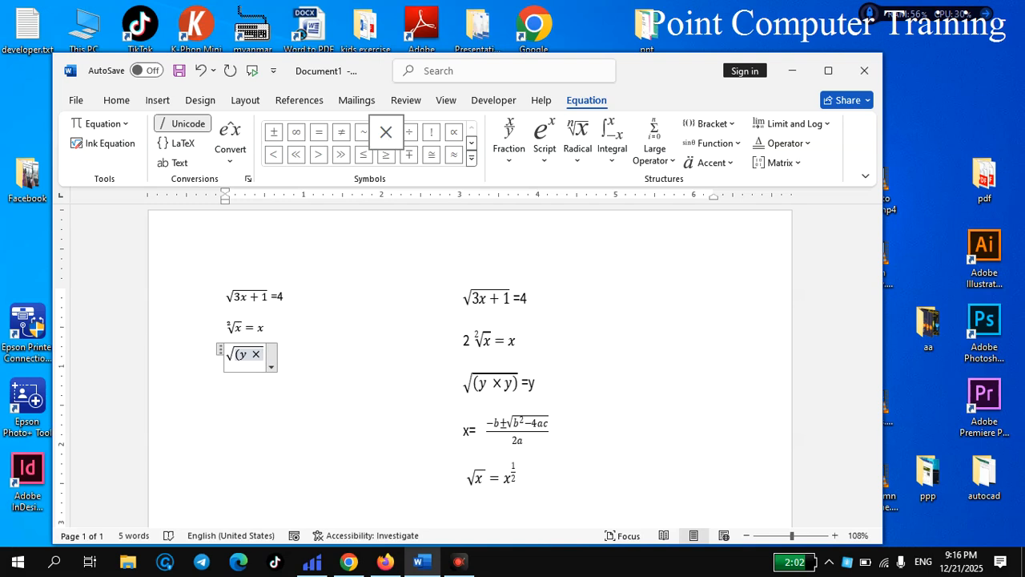
type("y")
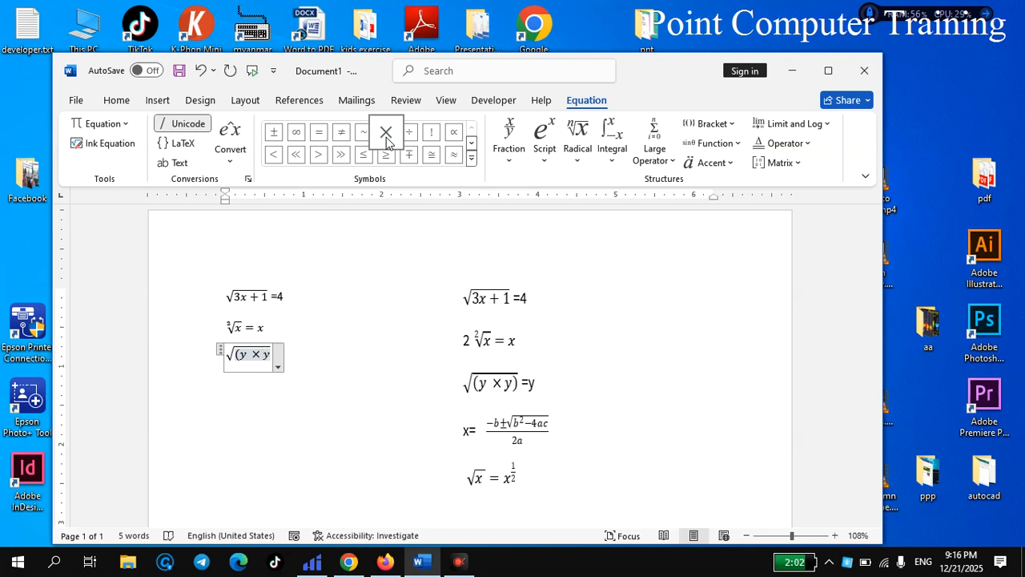
type(")")
key("Right")
key("Right")
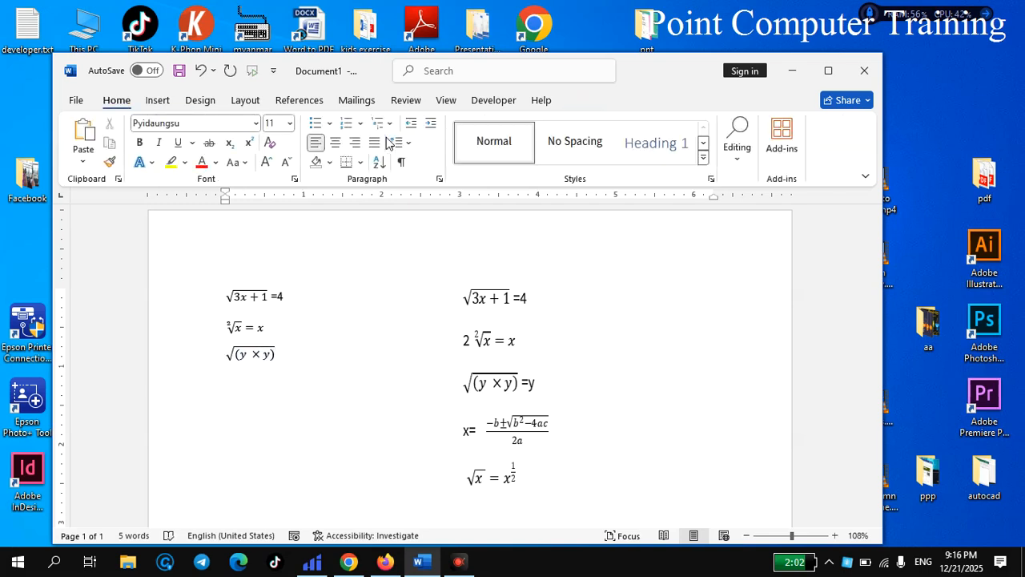
type("=")
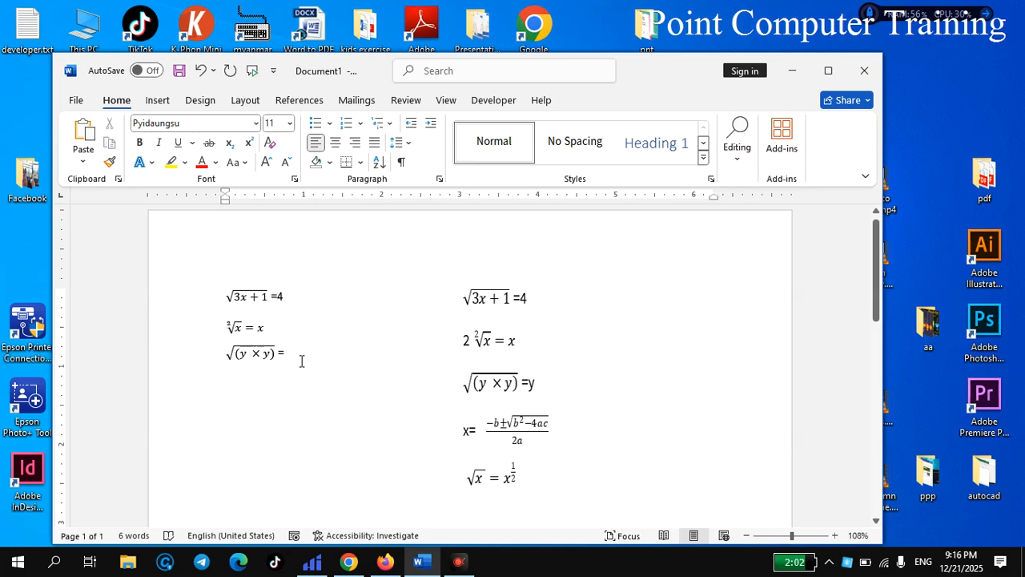
type("y")
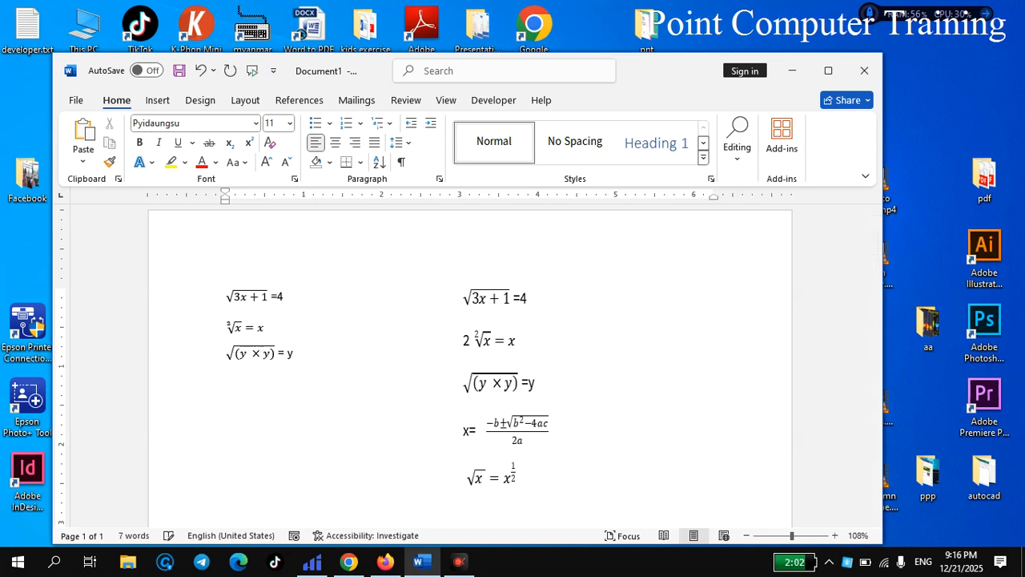
Start a new line below the third equation with the text X = followed by a space.
key("Return")
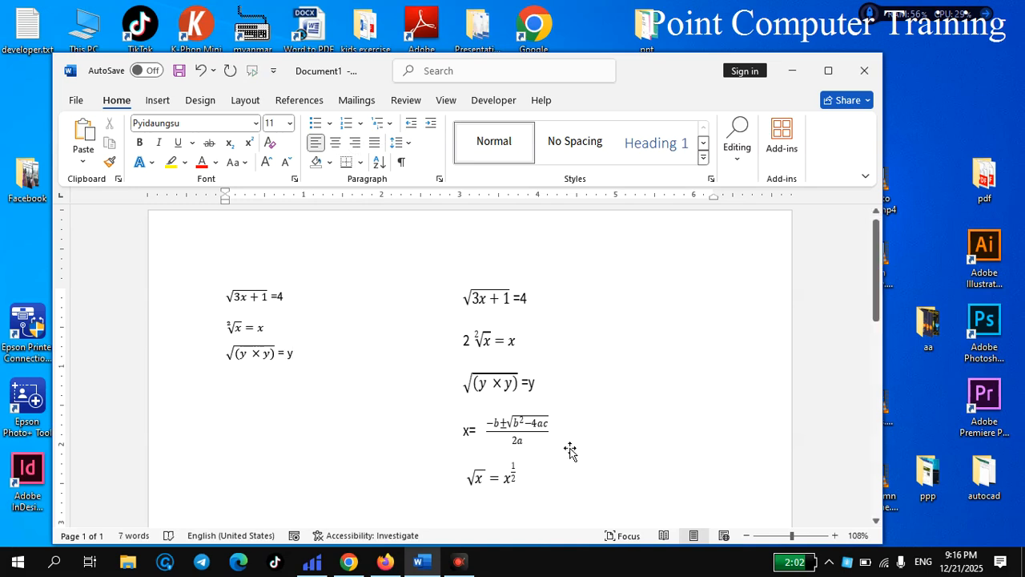
type("x=")
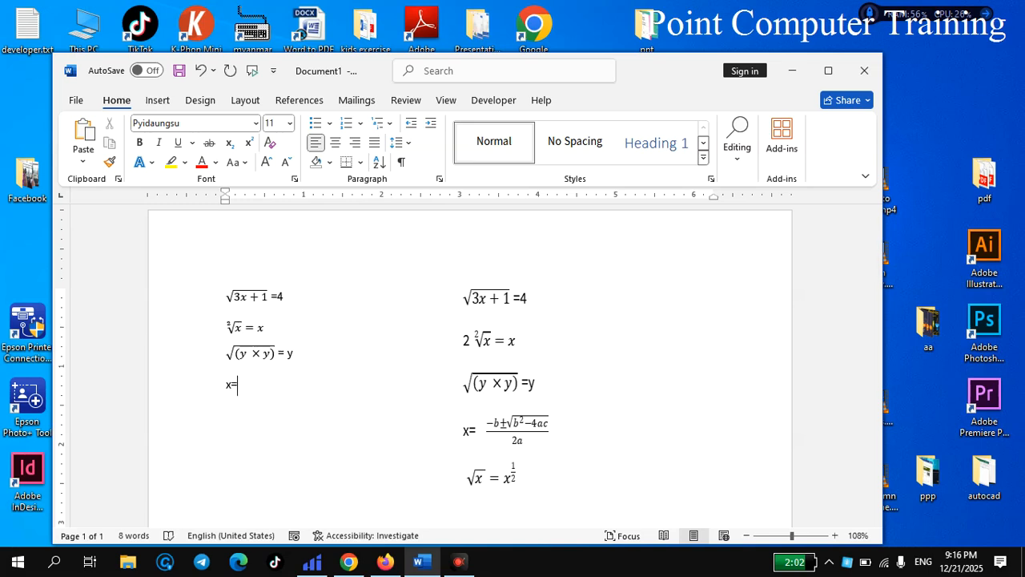
key("BackSpace")
key("BackSpace")
Insert a new equation after X = and fill it with the quadratic formula from the common radicals.
left_click(157, 101)
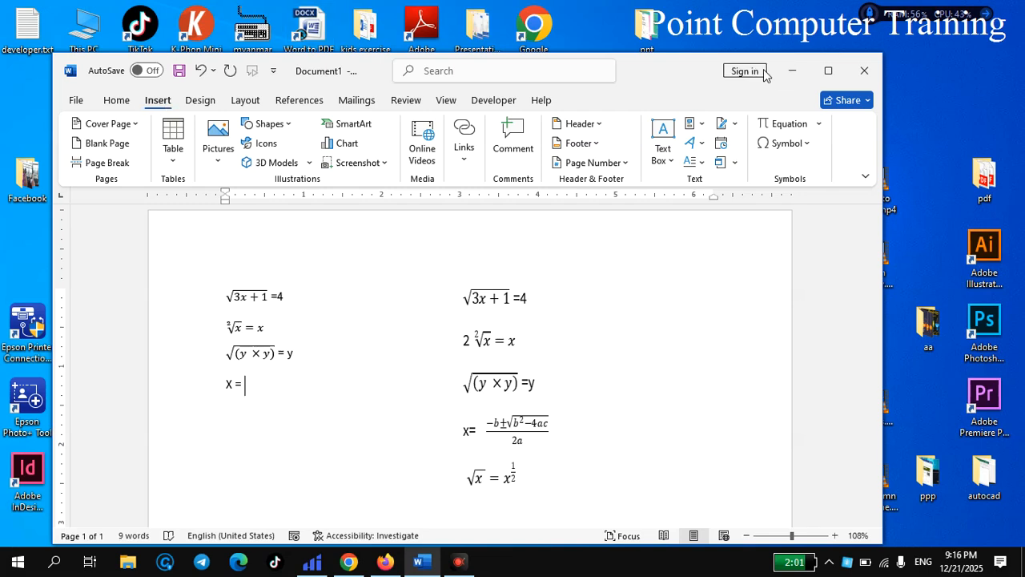
left_click(819, 124)
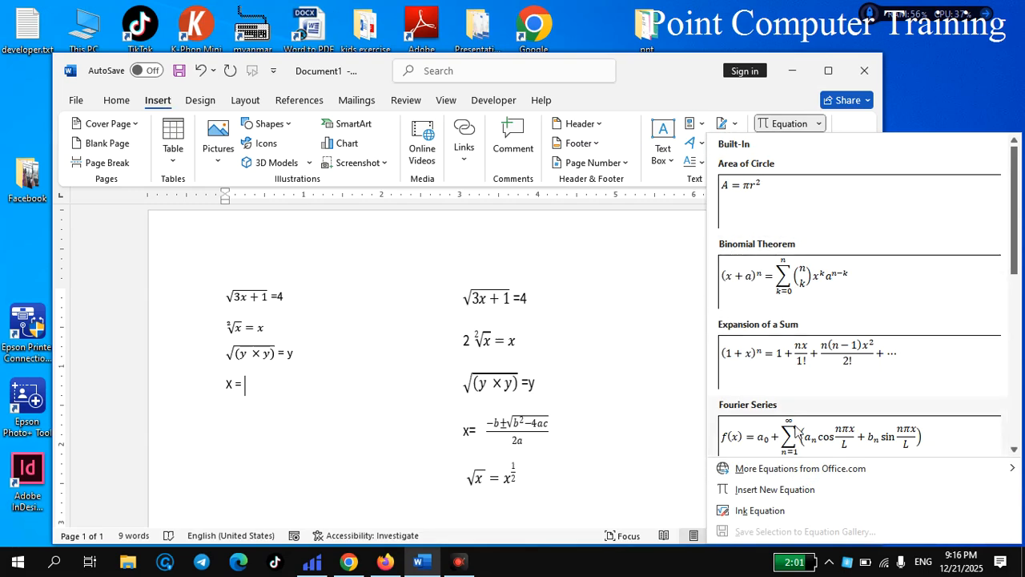
left_click(804, 492)
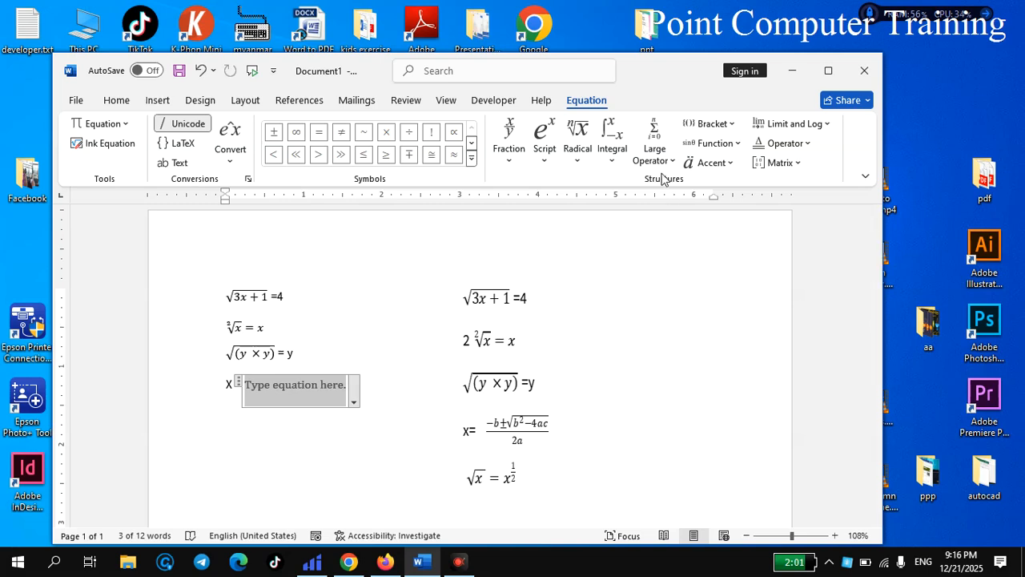
left_click(579, 160)
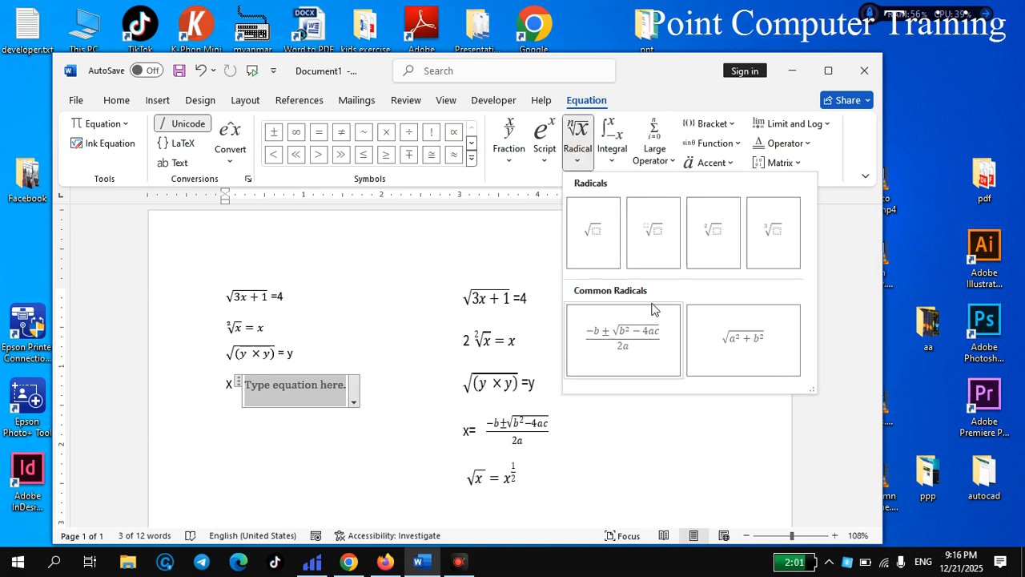
left_click(628, 352)
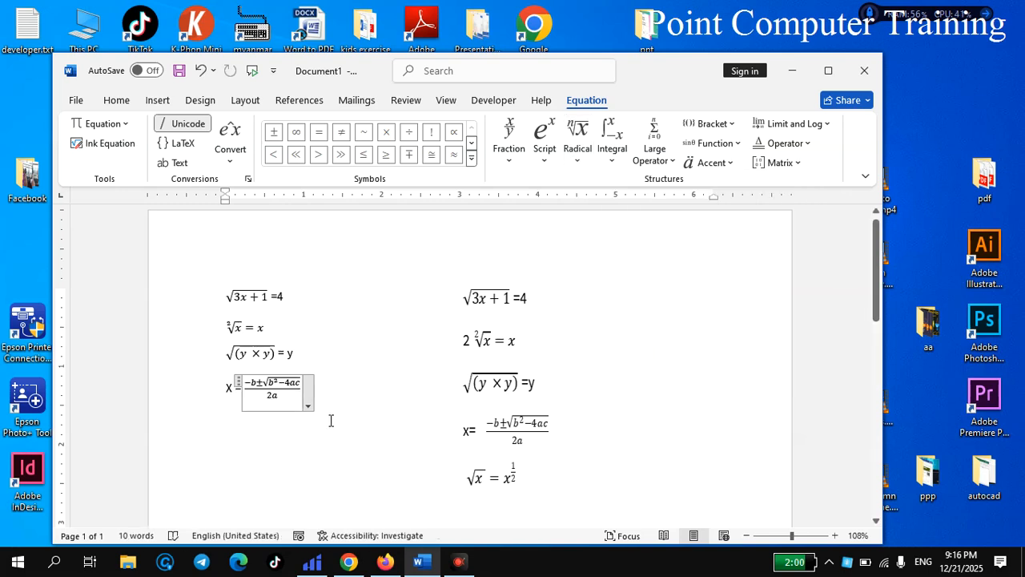
left_click(288, 458)
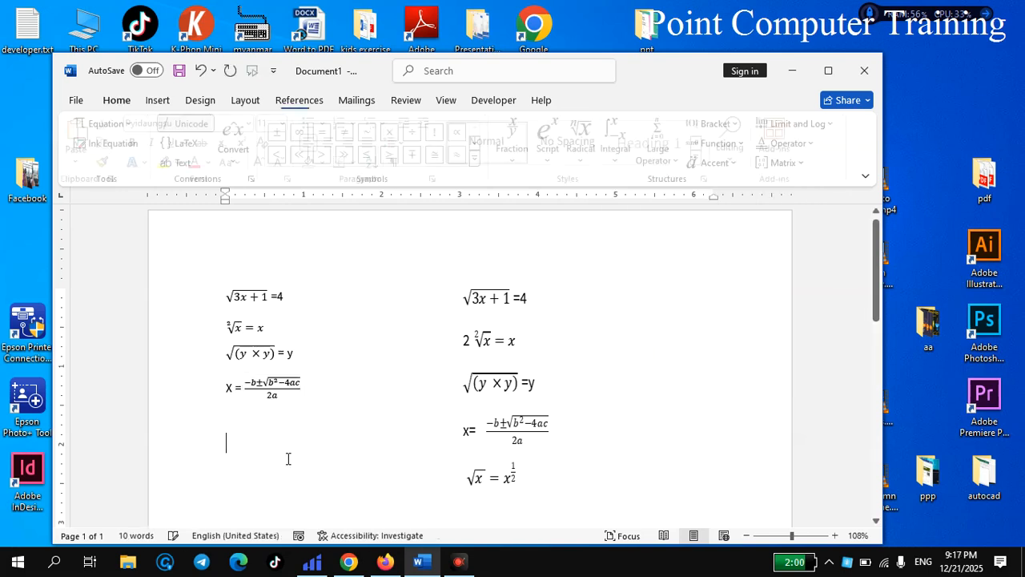
left_click(258, 390)
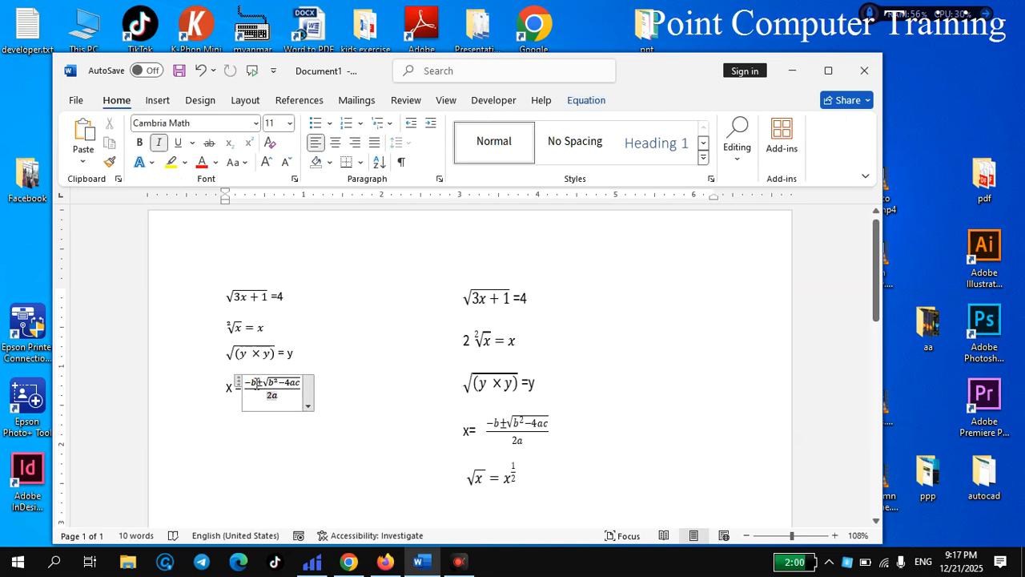
double_click(255, 383)
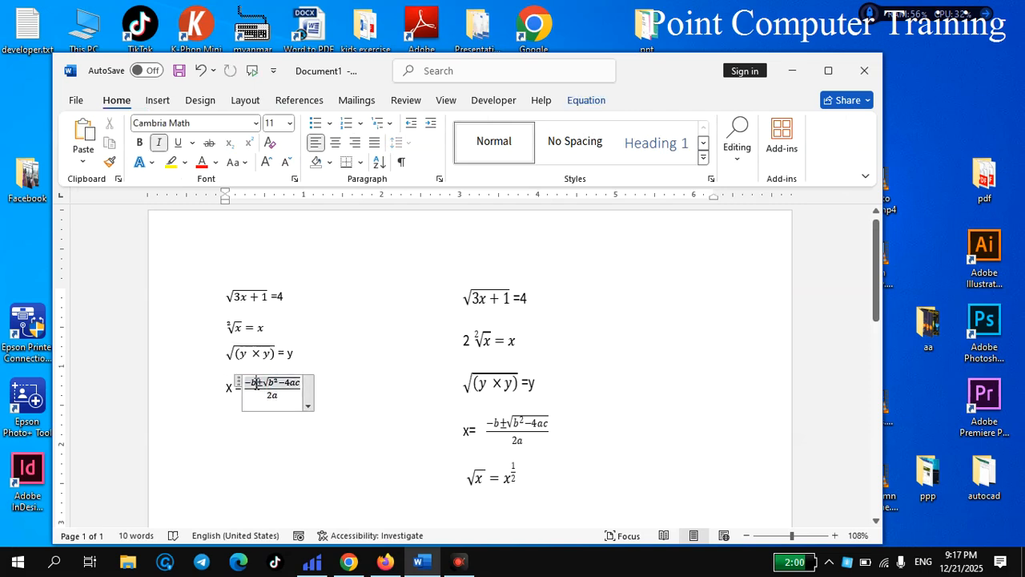
Insert a new equation on the line below the quadratic formula and add an empty plain square root to it.
left_click(346, 397)
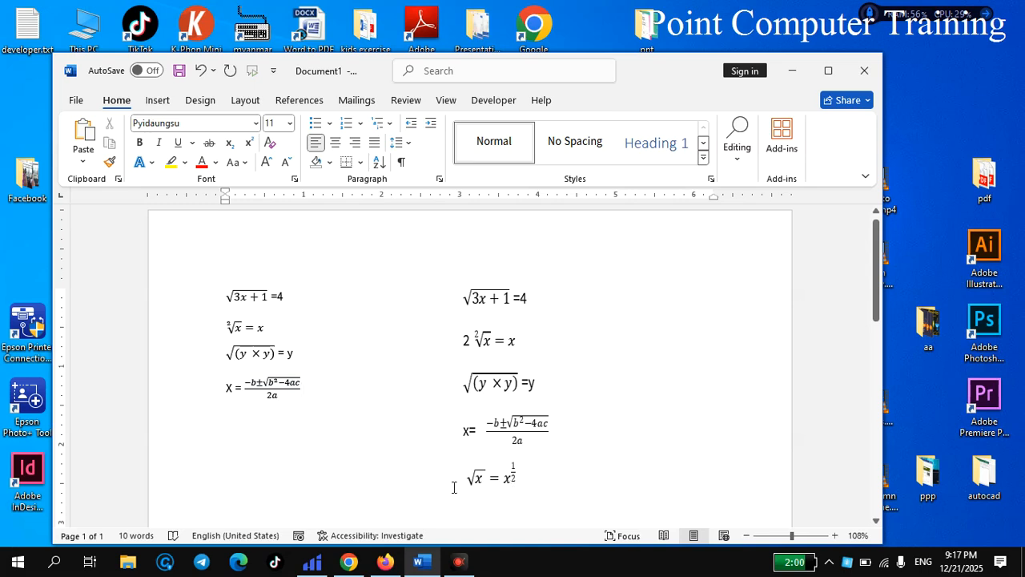
left_click(158, 105)
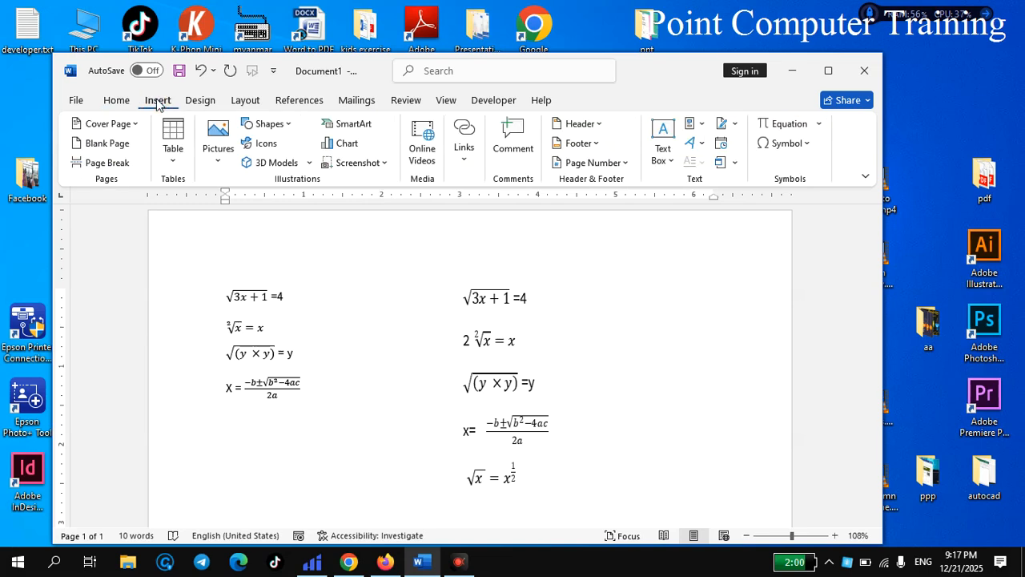
left_click(818, 125)
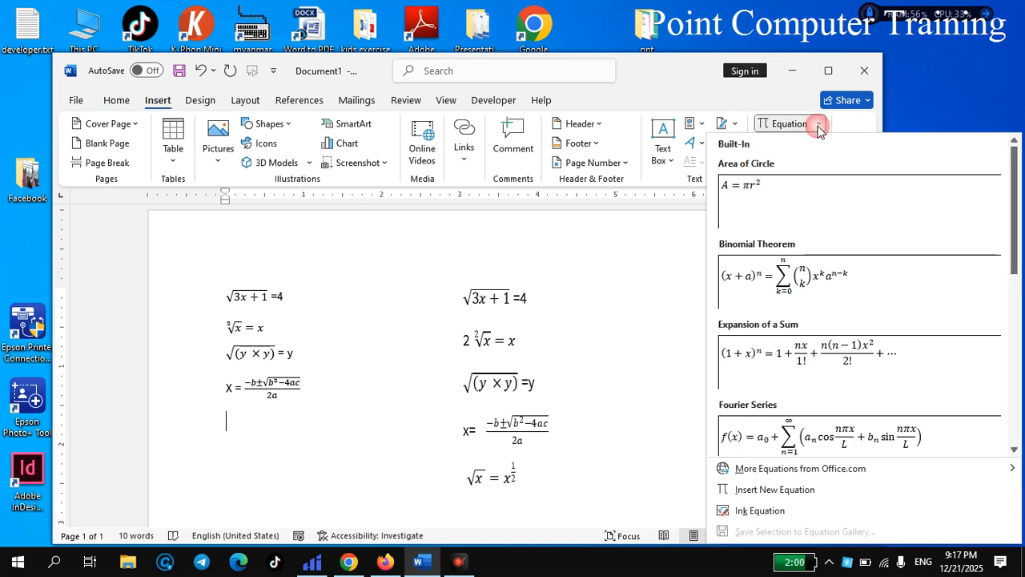
left_click(811, 490)
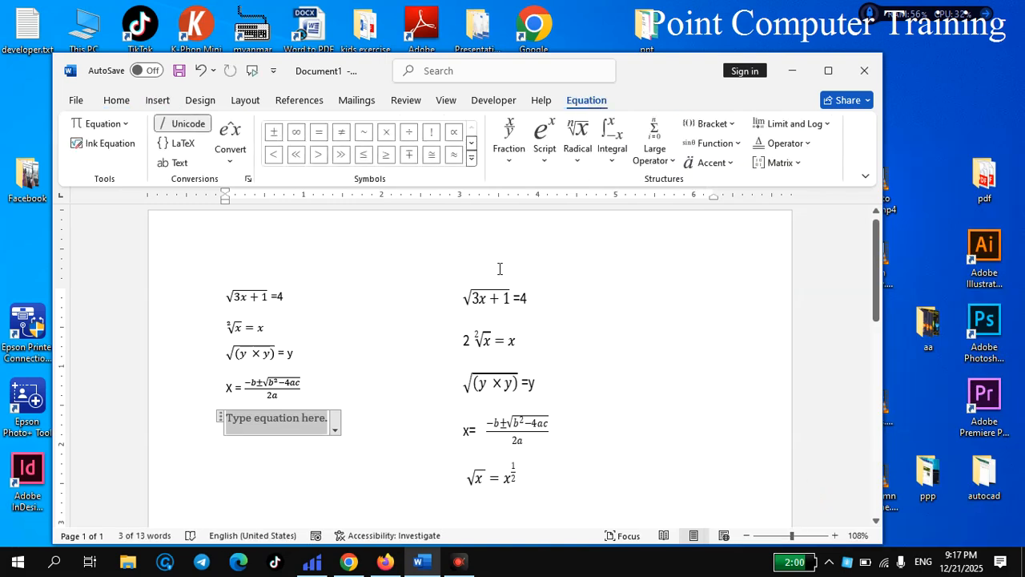
left_click(578, 157)
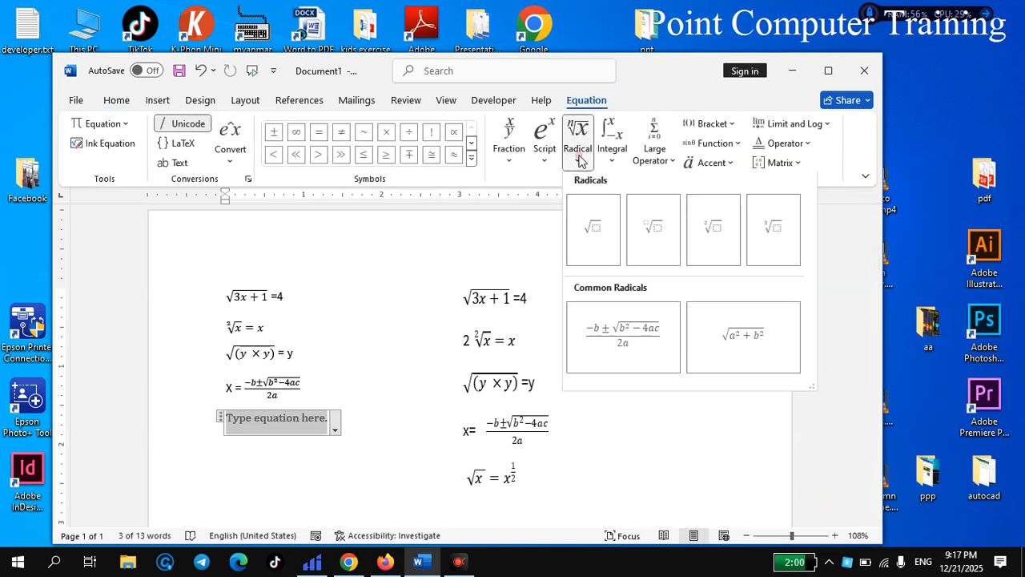
left_click(595, 238)
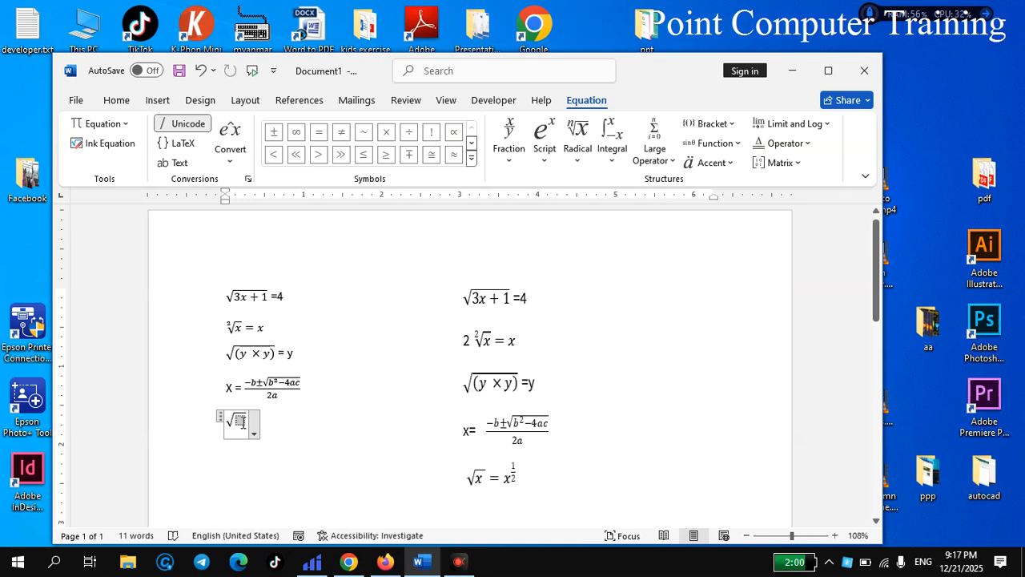
Enter x under the new square root and add = as text after the equation.
type("x")
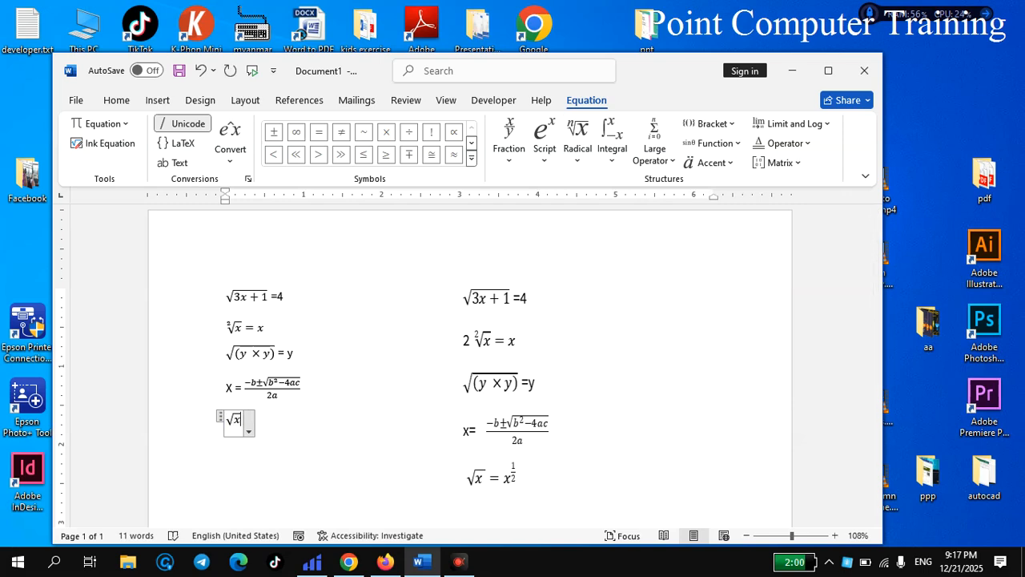
key("Right")
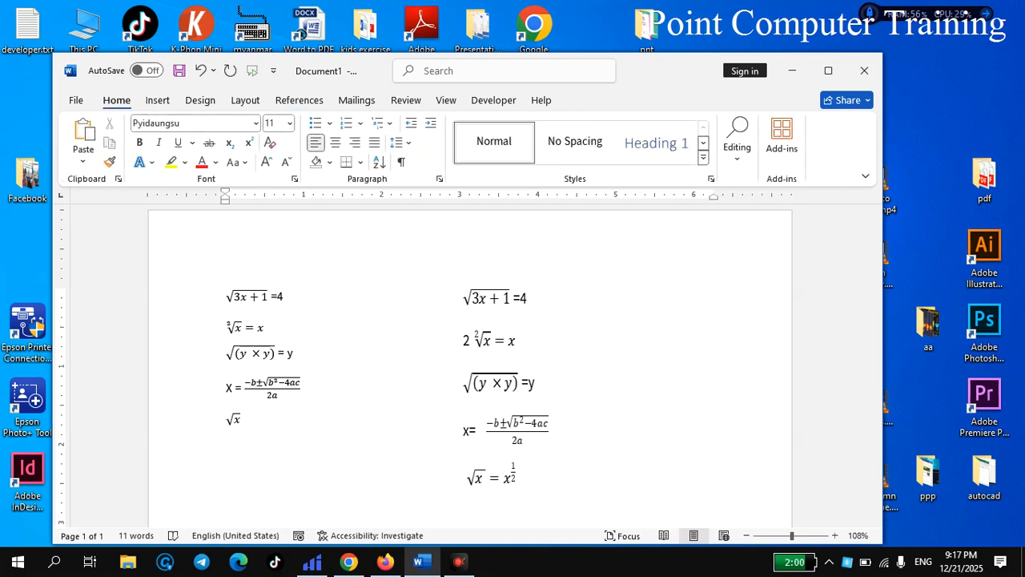
type("=")
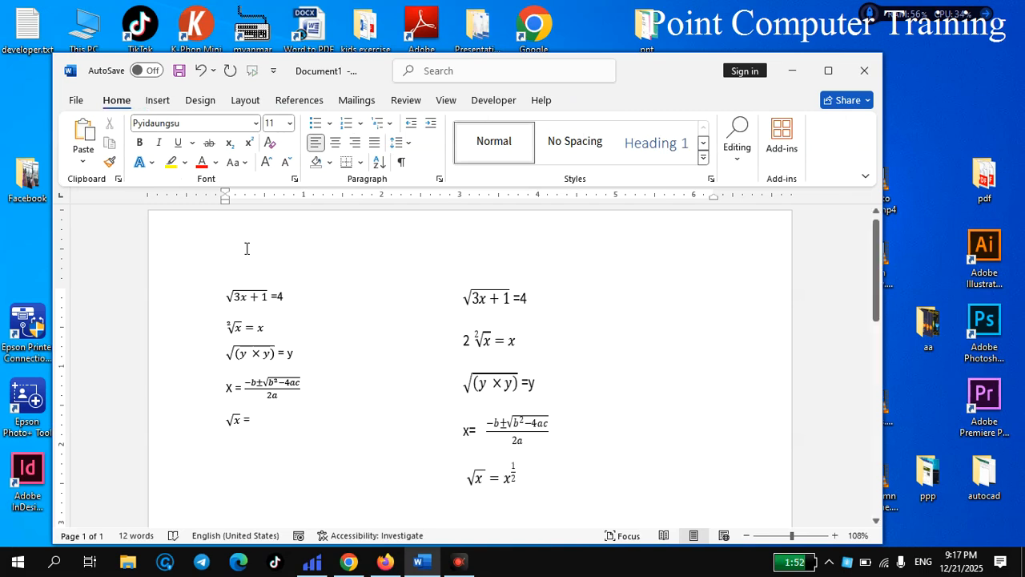
Insert a new equation after the equals sign with a superscript structure, enter x as its base and select the exponent placeholder.
left_click(157, 101)
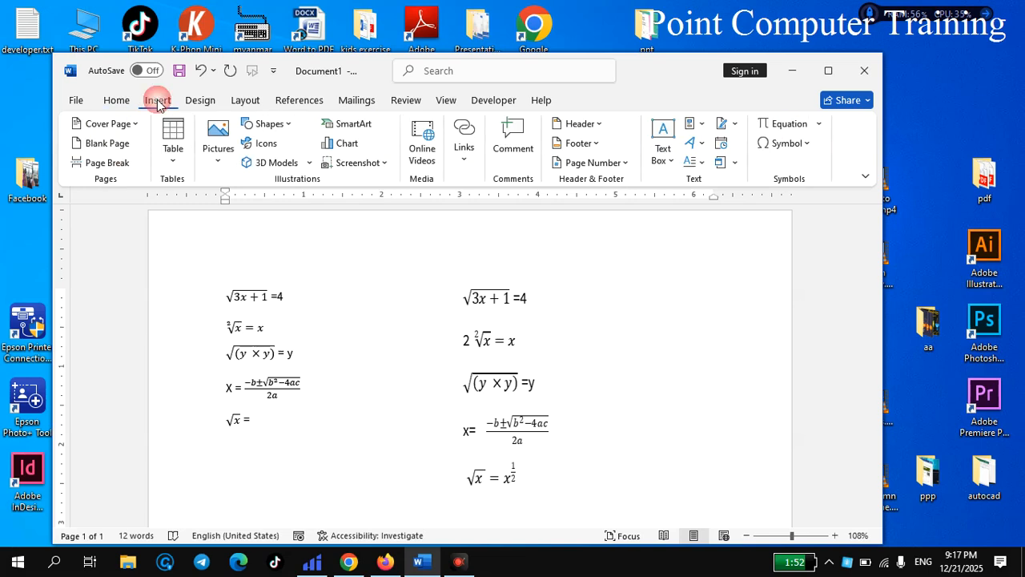
left_click(819, 125)
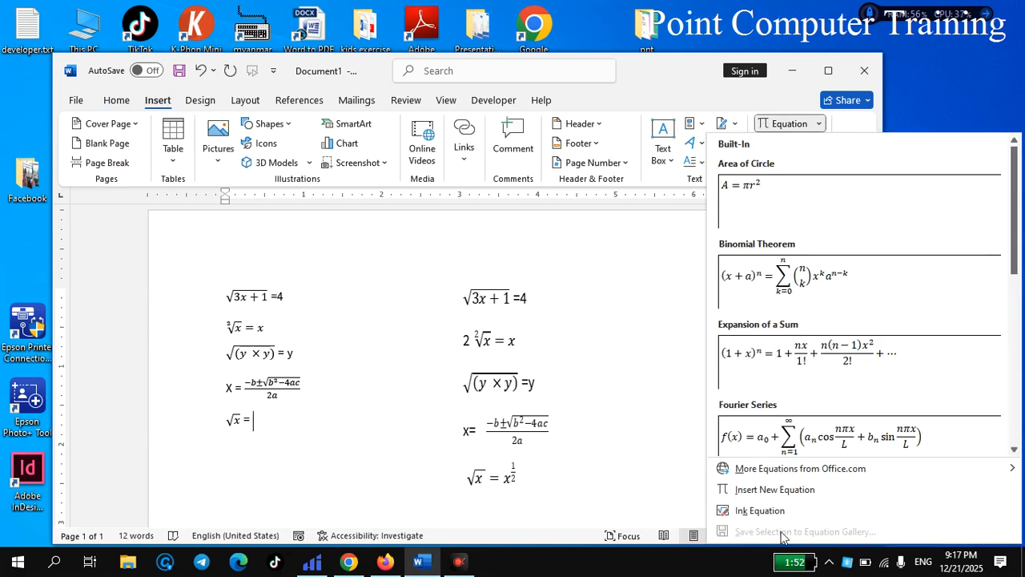
left_click(774, 490)
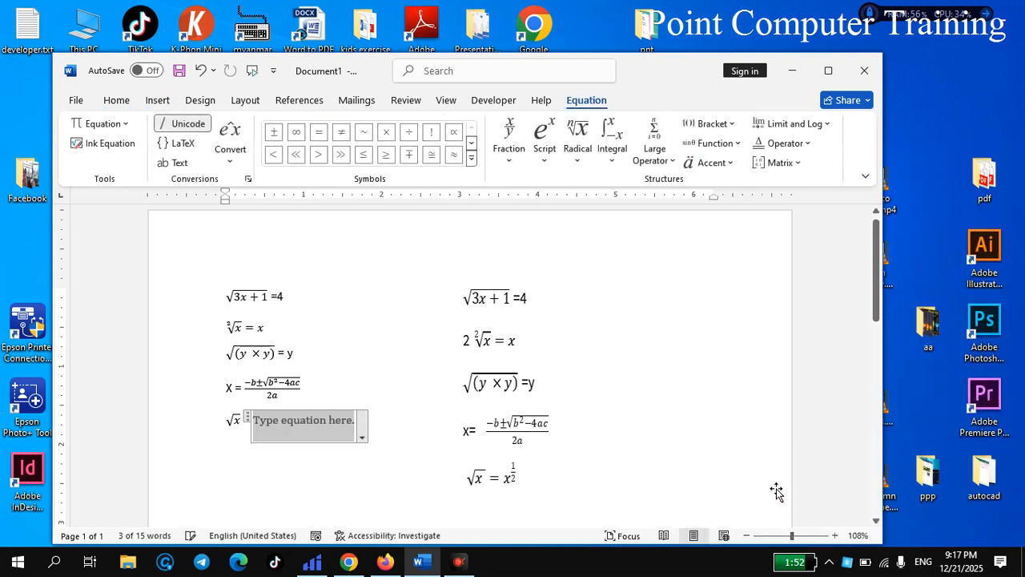
left_click(544, 162)
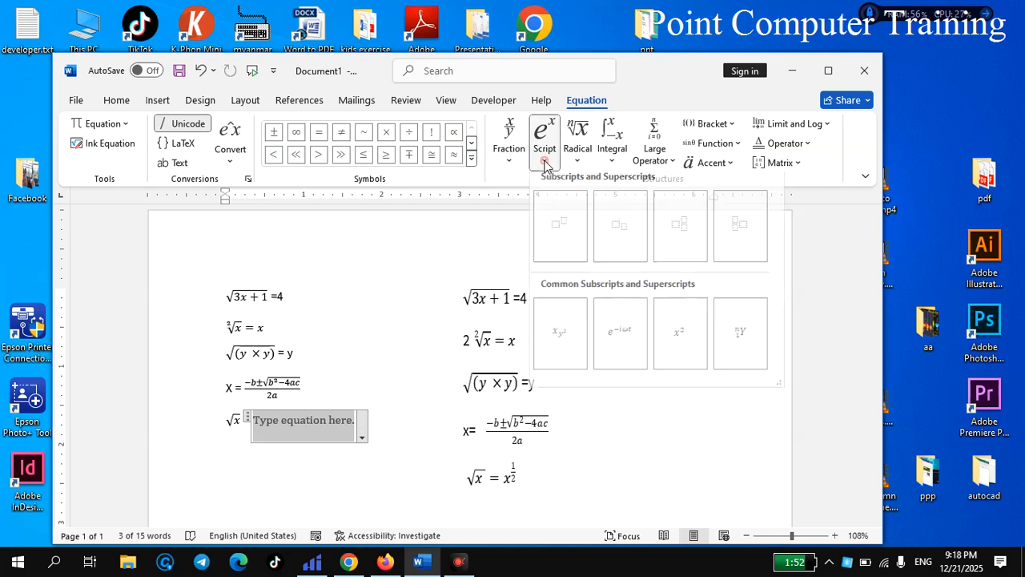
left_click(560, 233)
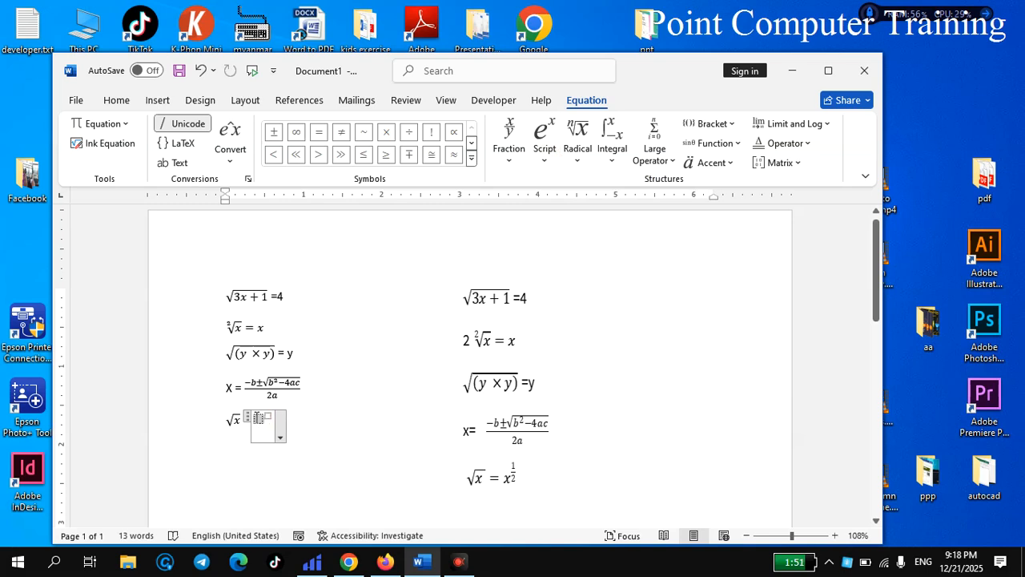
type("x")
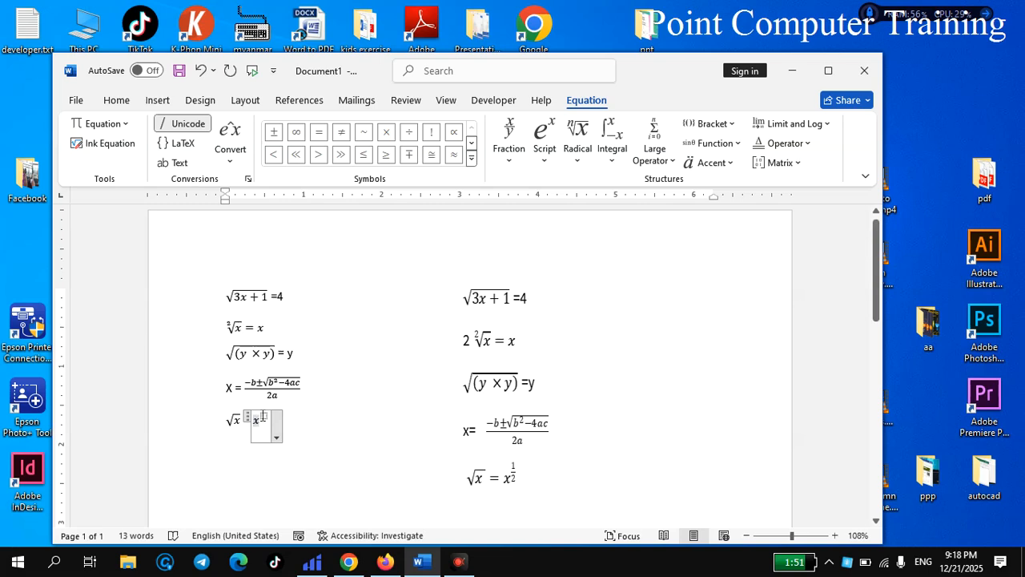
left_click(264, 416)
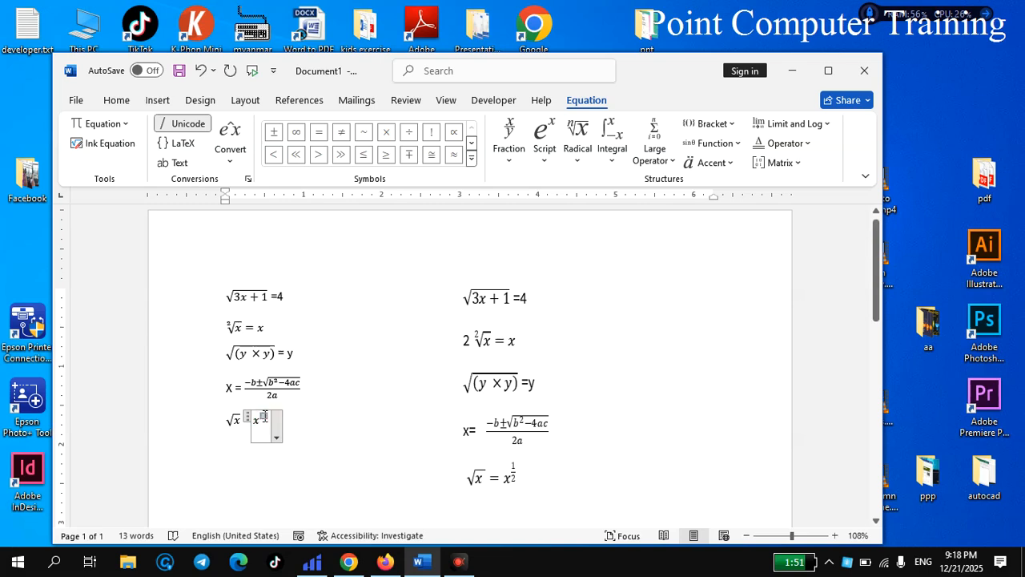